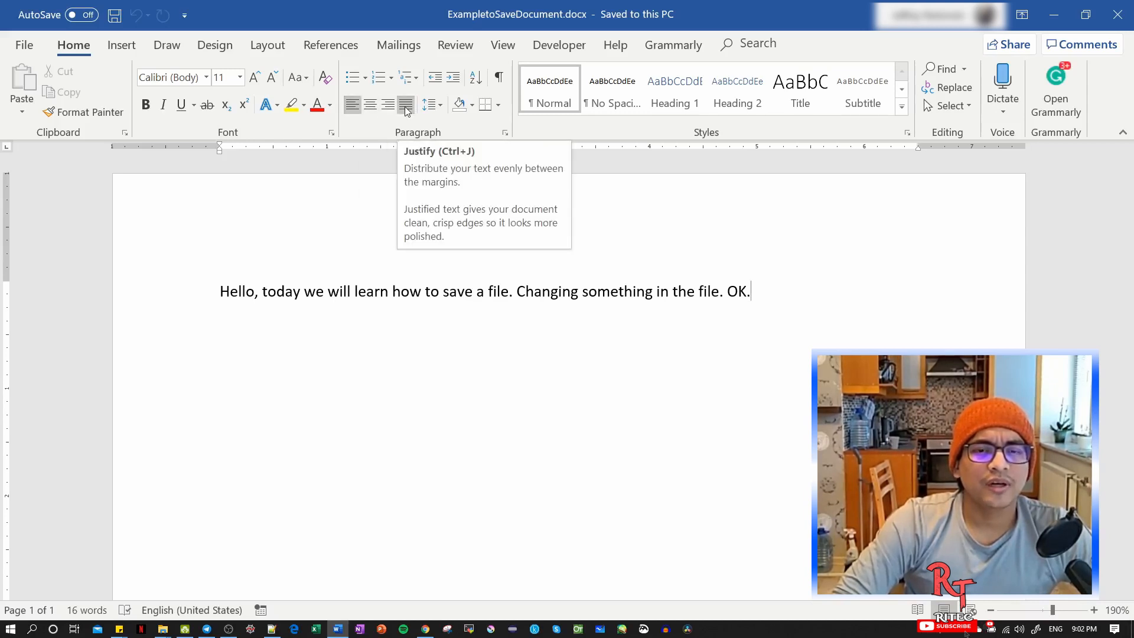
Add the sentence "Today, we are also learning about Paragraph options in word." at the end of the existing paragraph.
{"action": "type", "text": "Tod"}
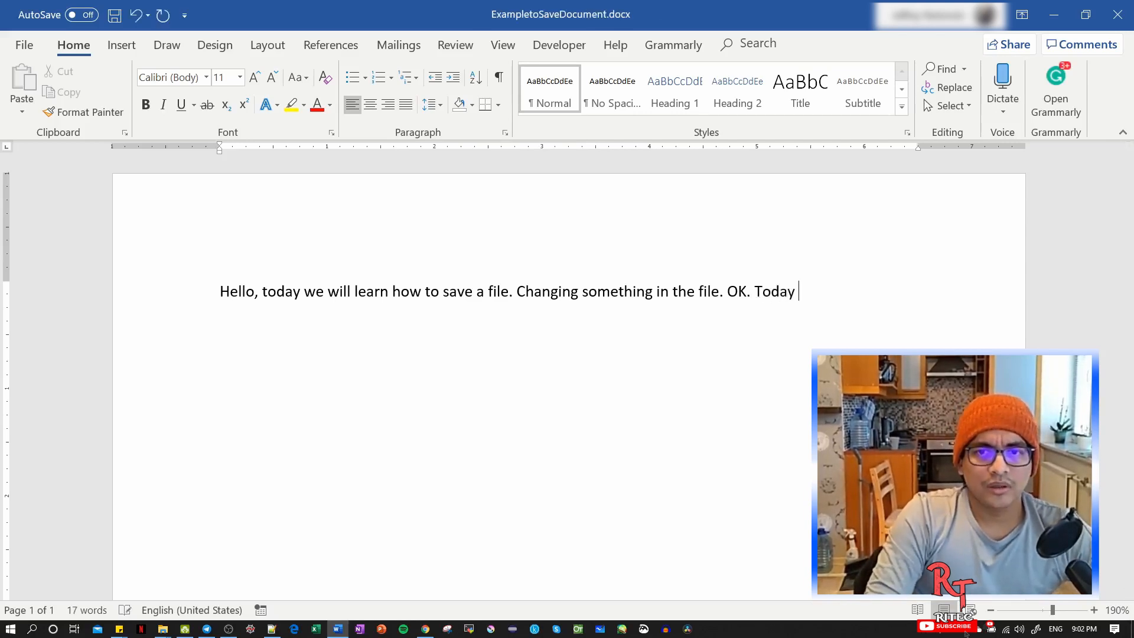
{"action": "type", "text": "ay, we are a"}
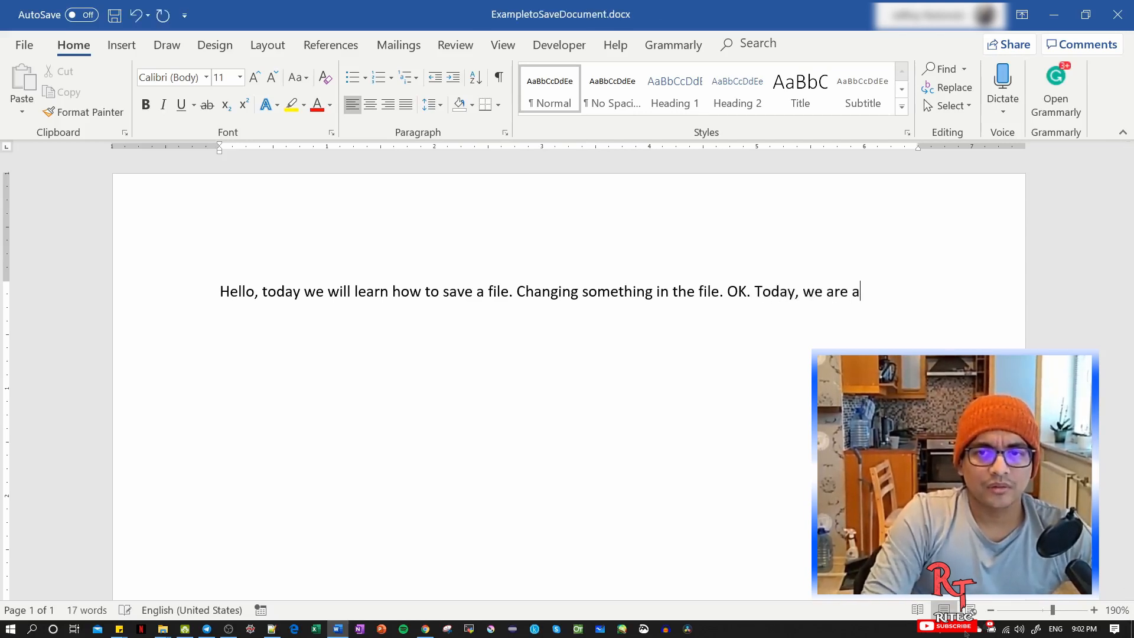
{"action": "type", "text": "lso learning abo"}
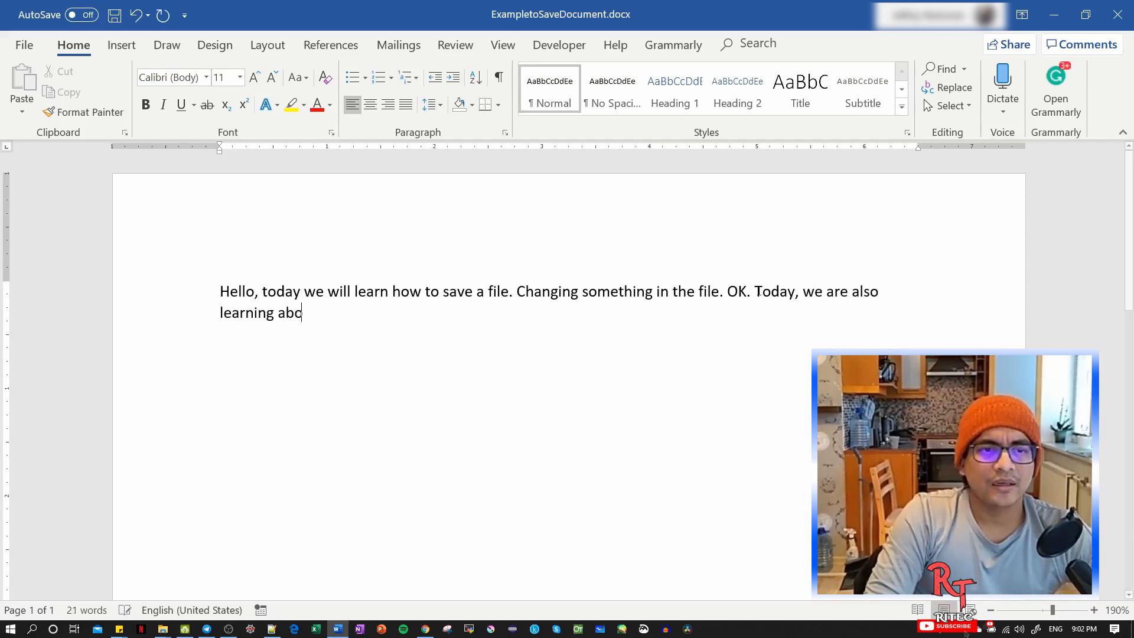
{"action": "type", "text": "ut Paragrah"}
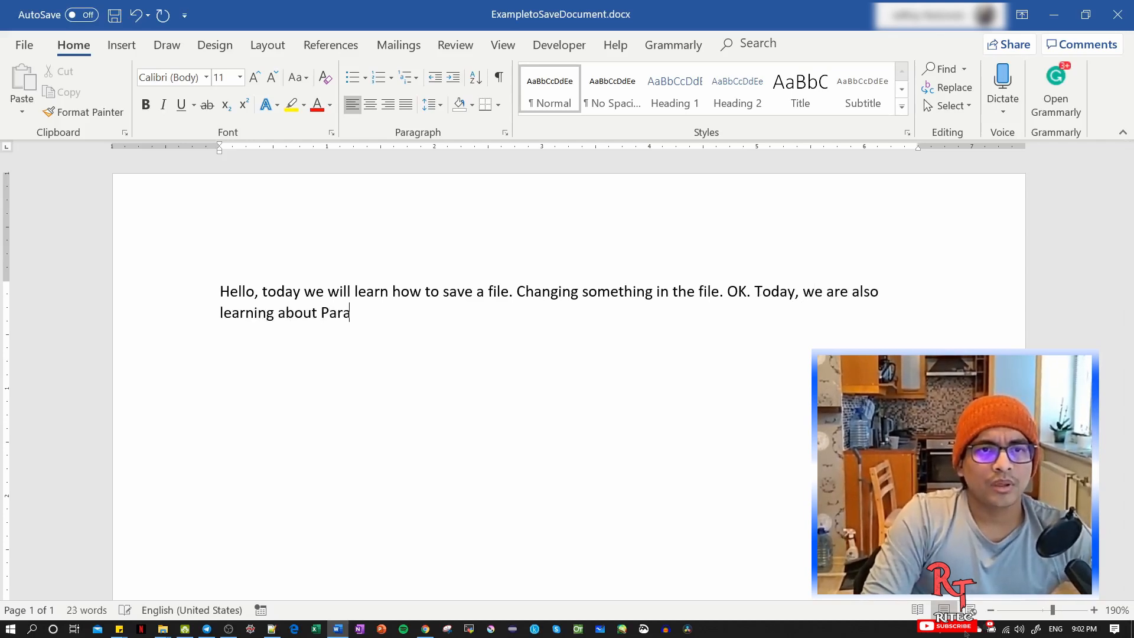
{"action": "key", "text": "BackSpace"}
{"action": "key", "text": "BackSpace"}
{"action": "type", "text": "p"}
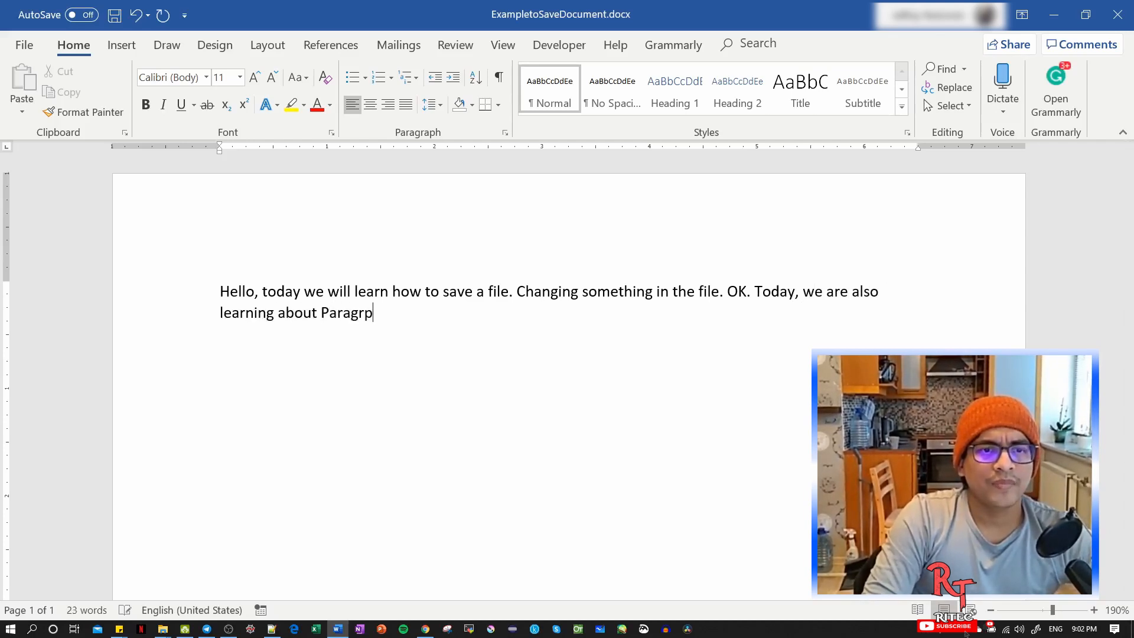
{"action": "key", "text": "BackSpace"}
{"action": "type", "text": "aph o"}
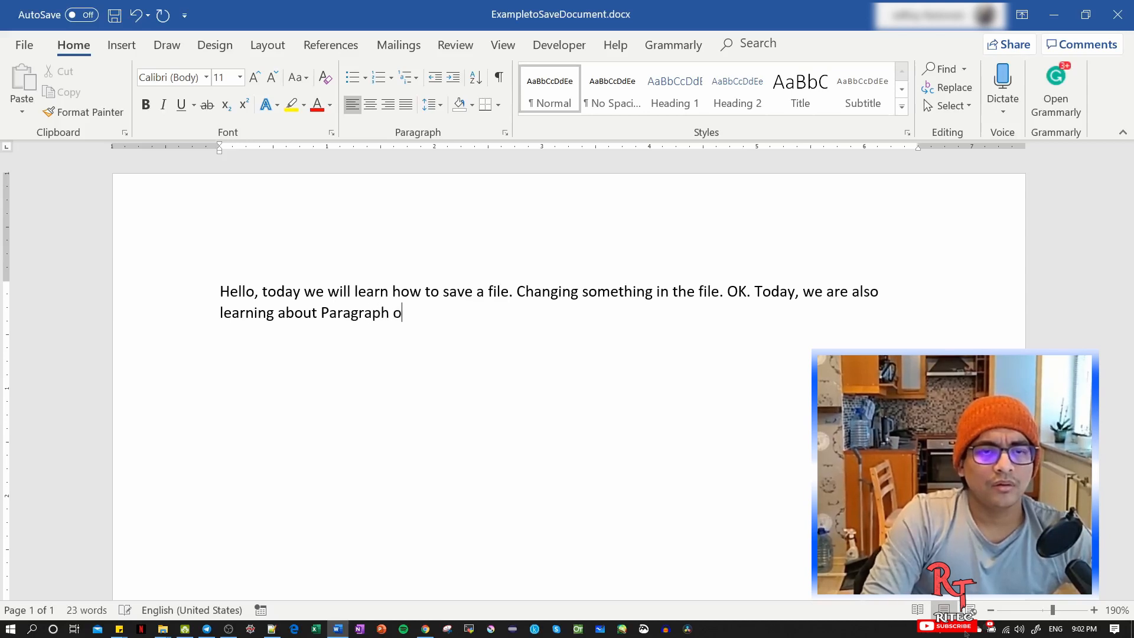
{"action": "type", "text": "pt"}
{"action": "key", "text": "BackSpace"}
{"action": "type", "text": "ptions in word"}
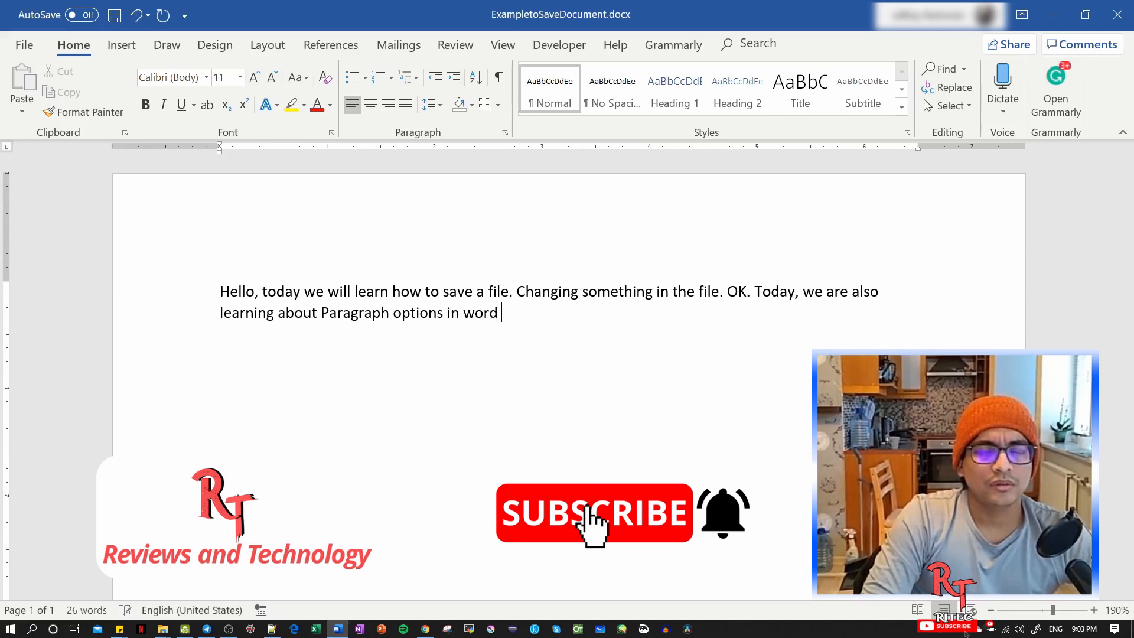
{"action": "key", "text": "BackSpace"}
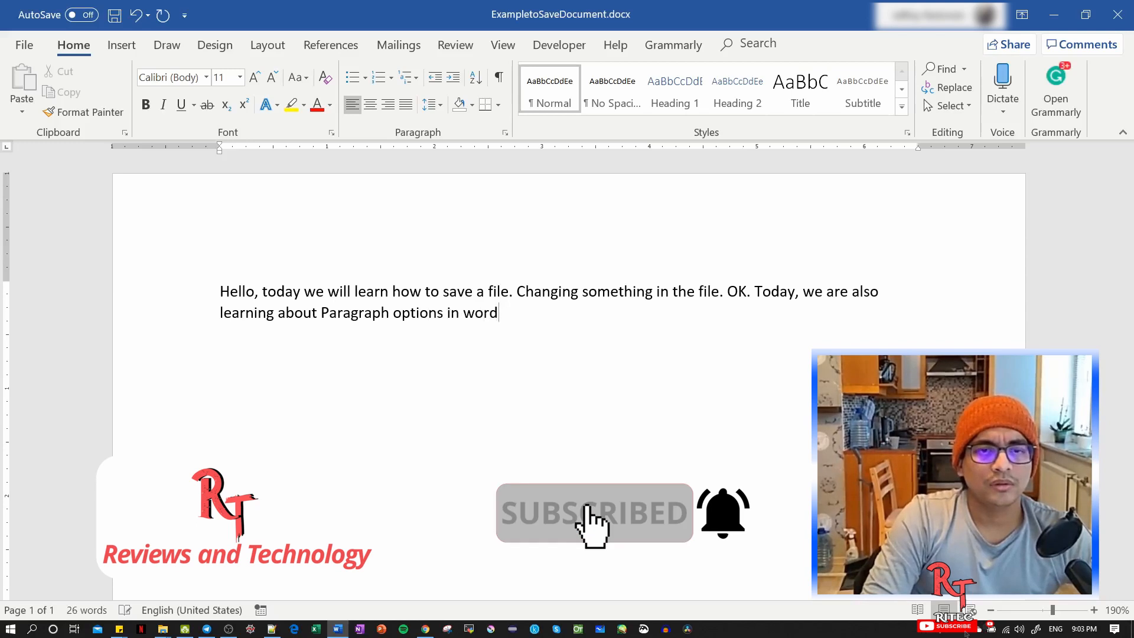
{"action": "type", "text": "."}
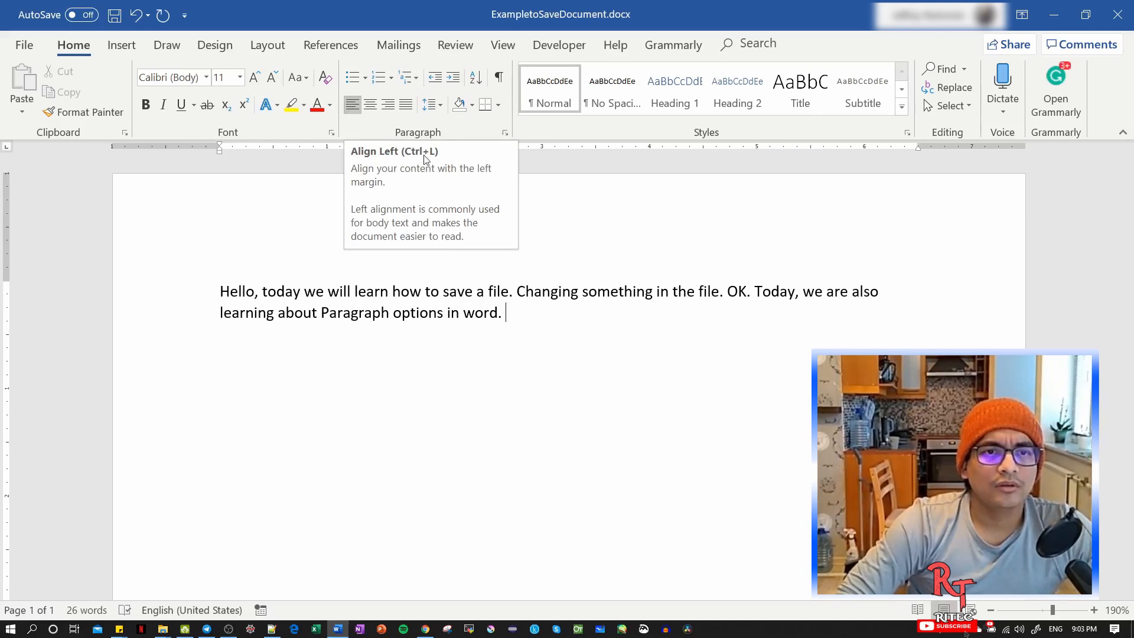
Center the paragraph, switching it to left alignment and back to center for comparison.
{"action": "left_click", "coordinate": [371, 107]}
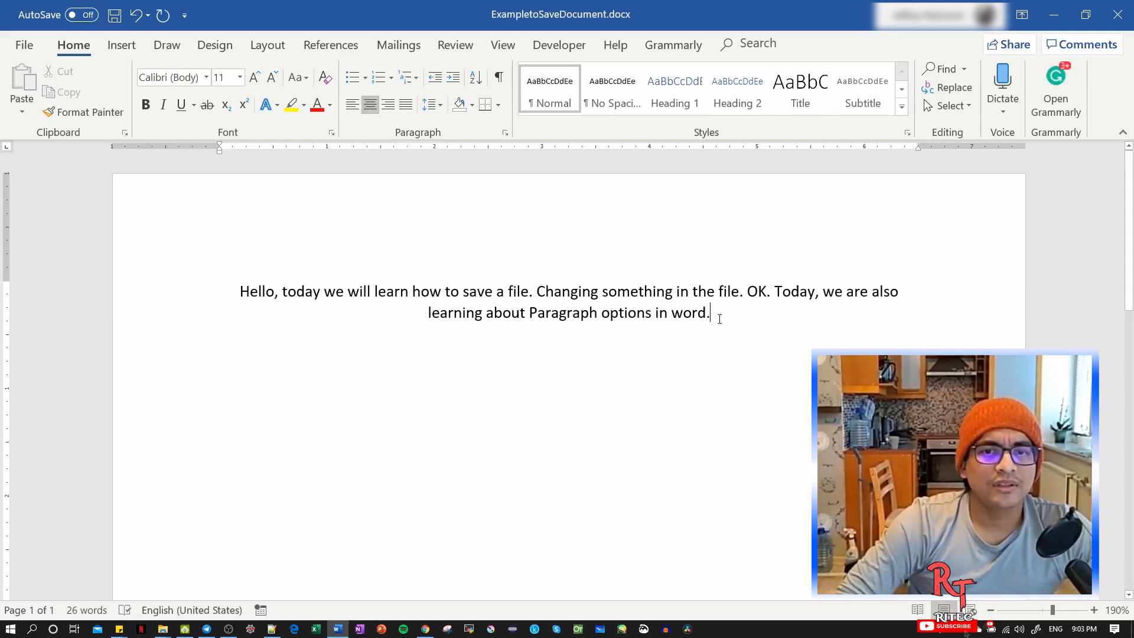
{"action": "triple_click", "coordinate": [719, 319]}
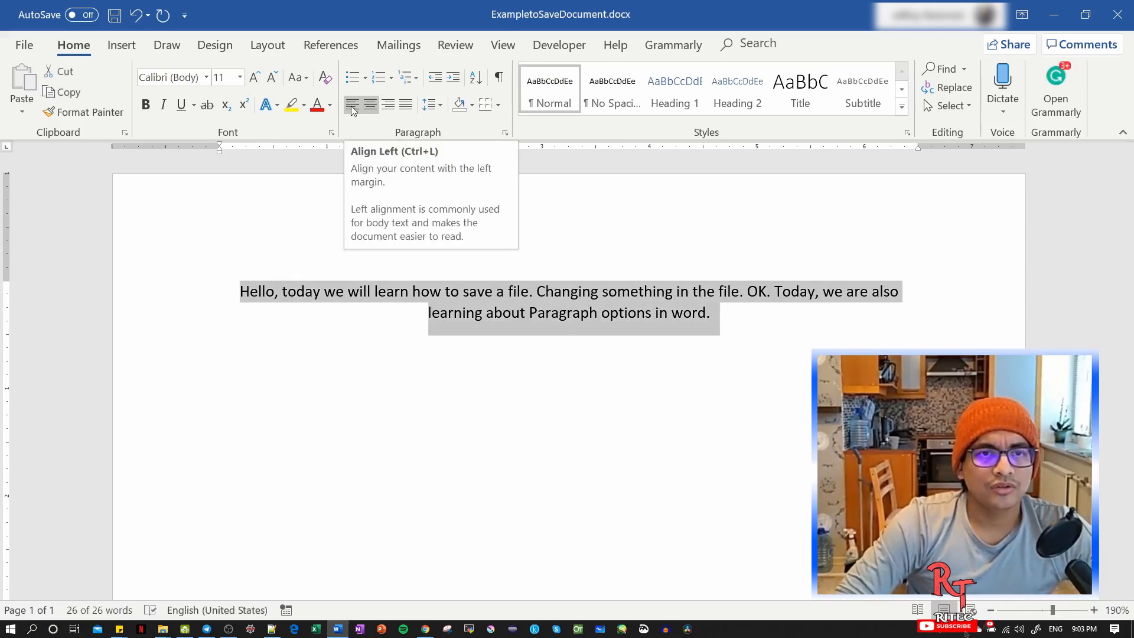
{"action": "key", "text": "ctrl+l"}
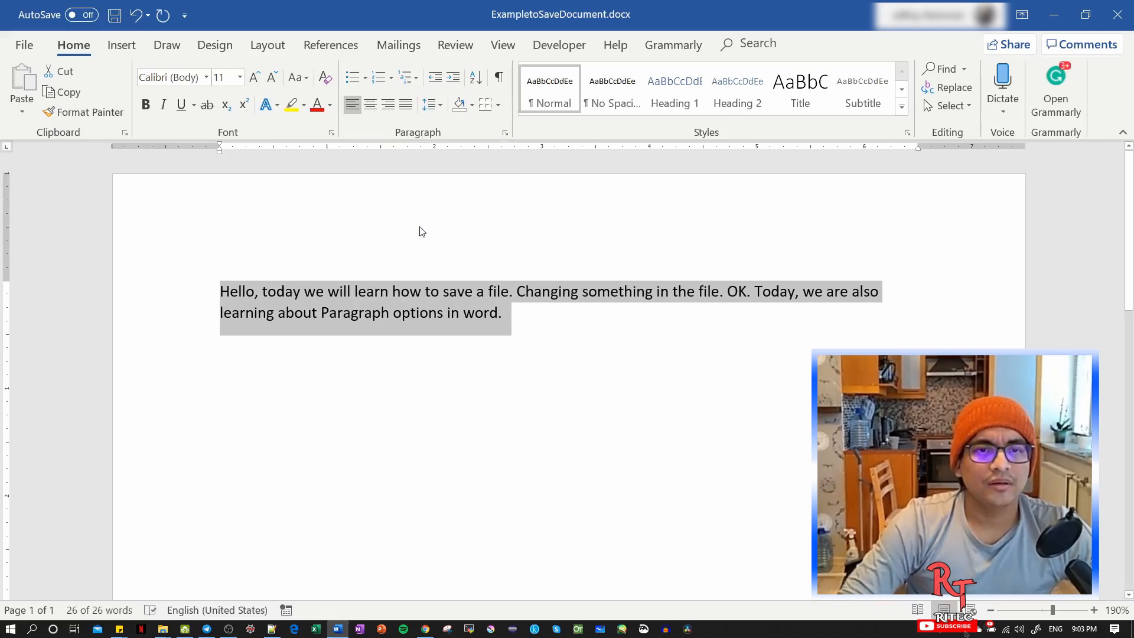
{"action": "key", "text": "ctrl+e"}
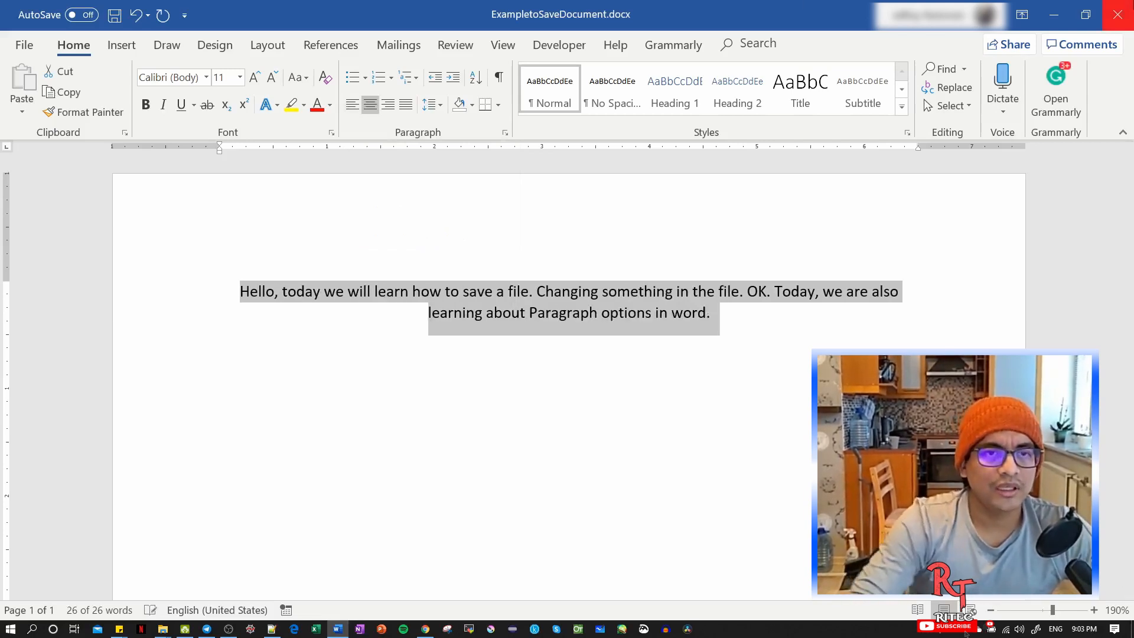
Try right and justified alignment on the selected paragraph, ending with it aligned left.
{"action": "left_click", "coordinate": [384, 112]}
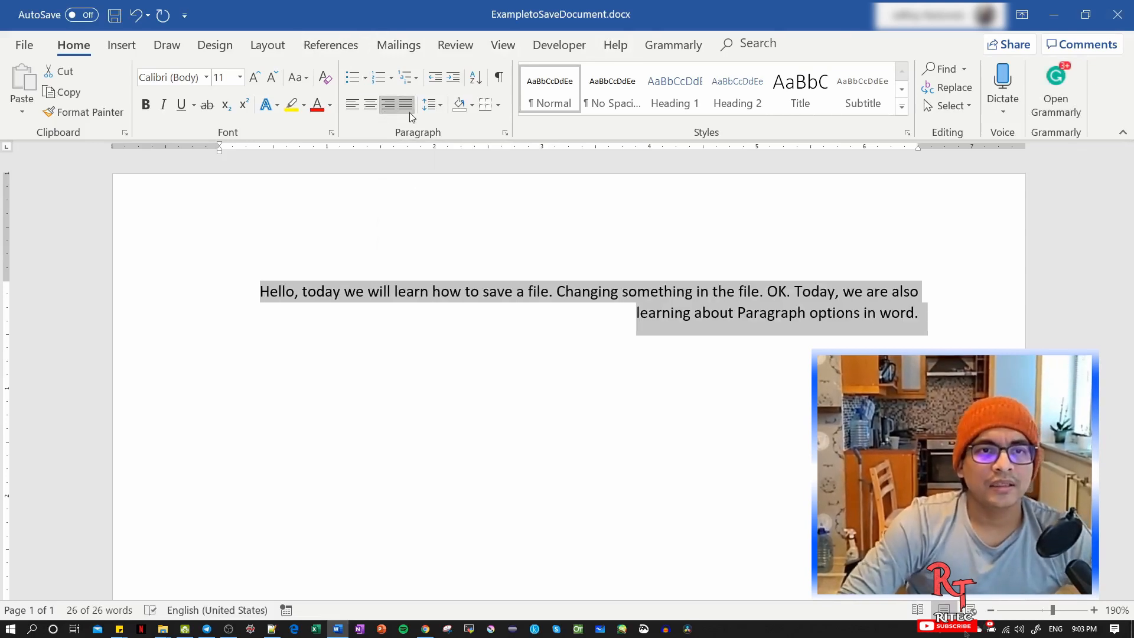
{"action": "left_click", "coordinate": [409, 111]}
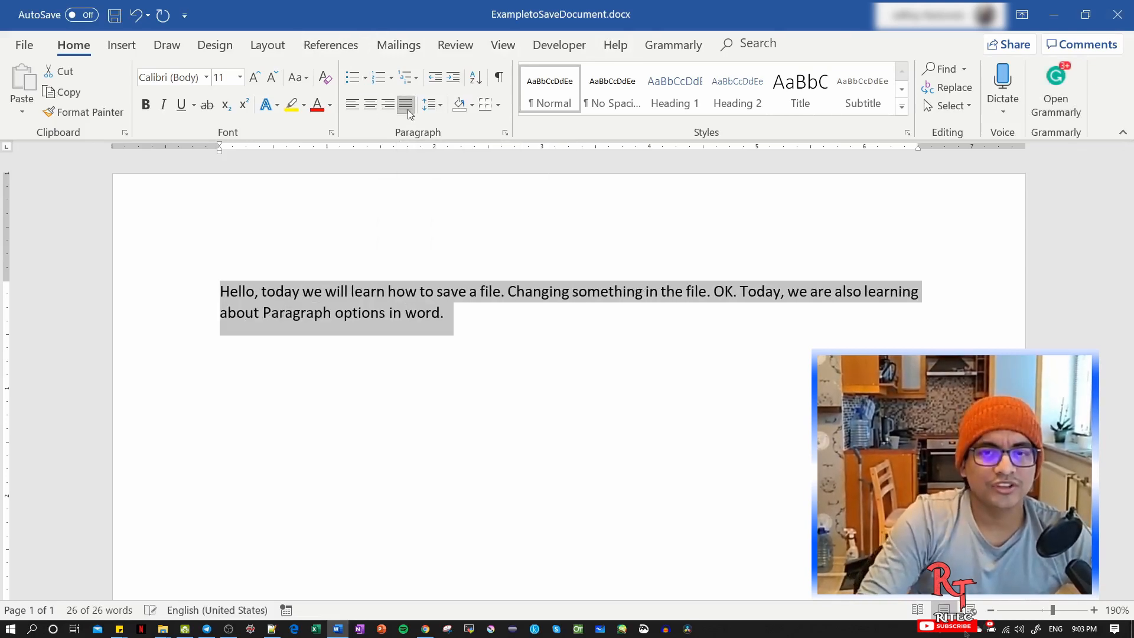
{"action": "left_click", "coordinate": [352, 104]}
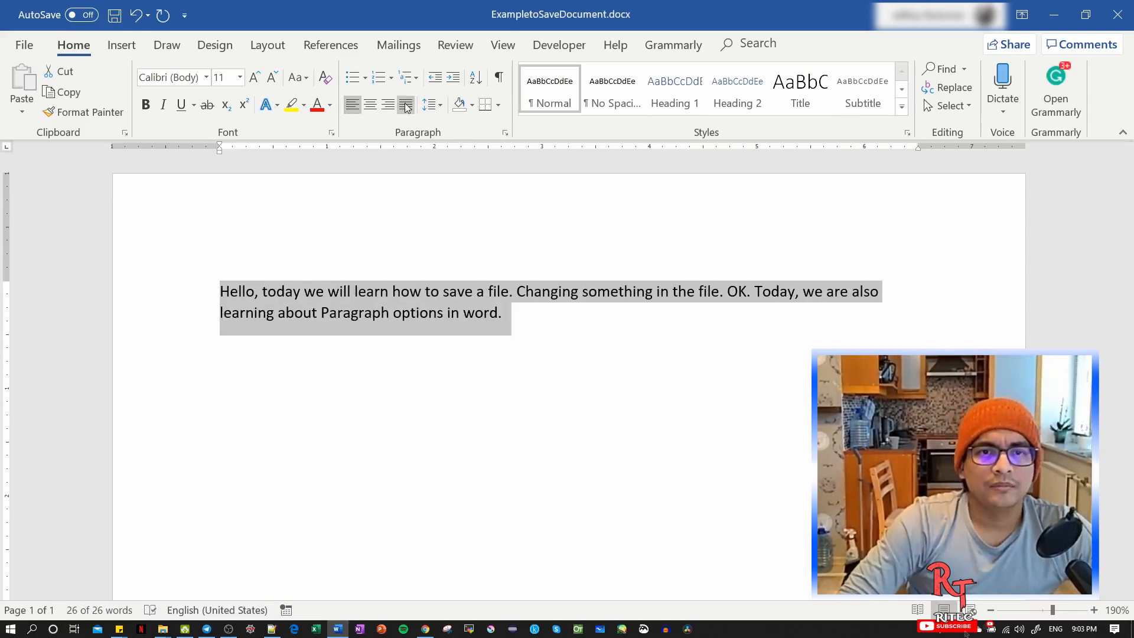
{"action": "left_click", "coordinate": [402, 106]}
{"action": "left_click", "coordinate": [353, 110]}
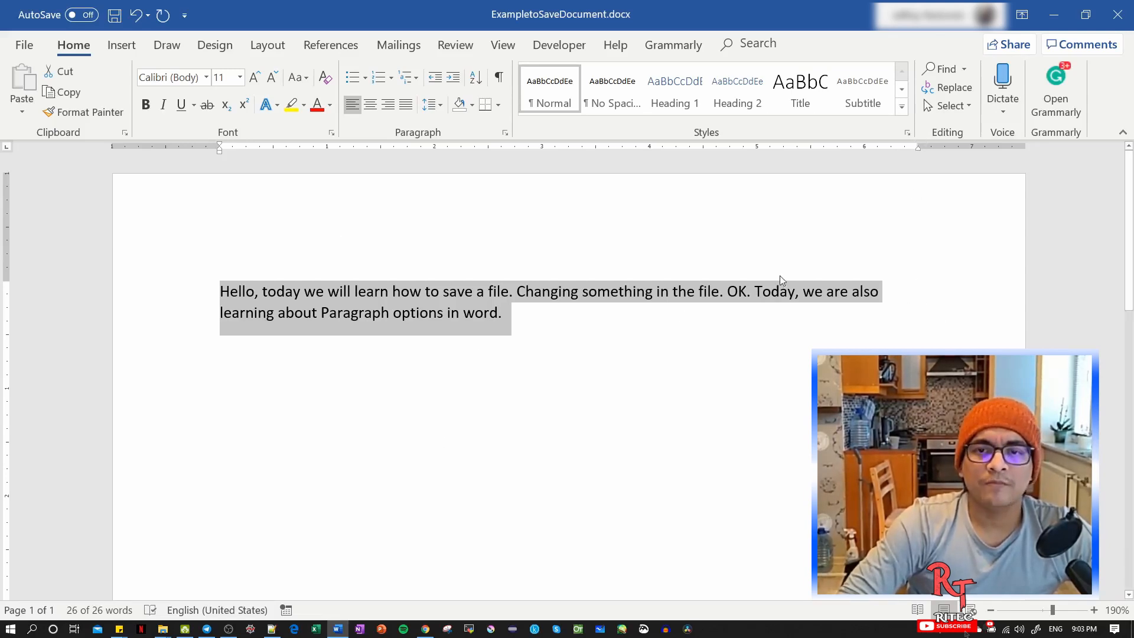
Justify the selected paragraph and set its line spacing to 1.5.
{"action": "left_click", "coordinate": [406, 104]}
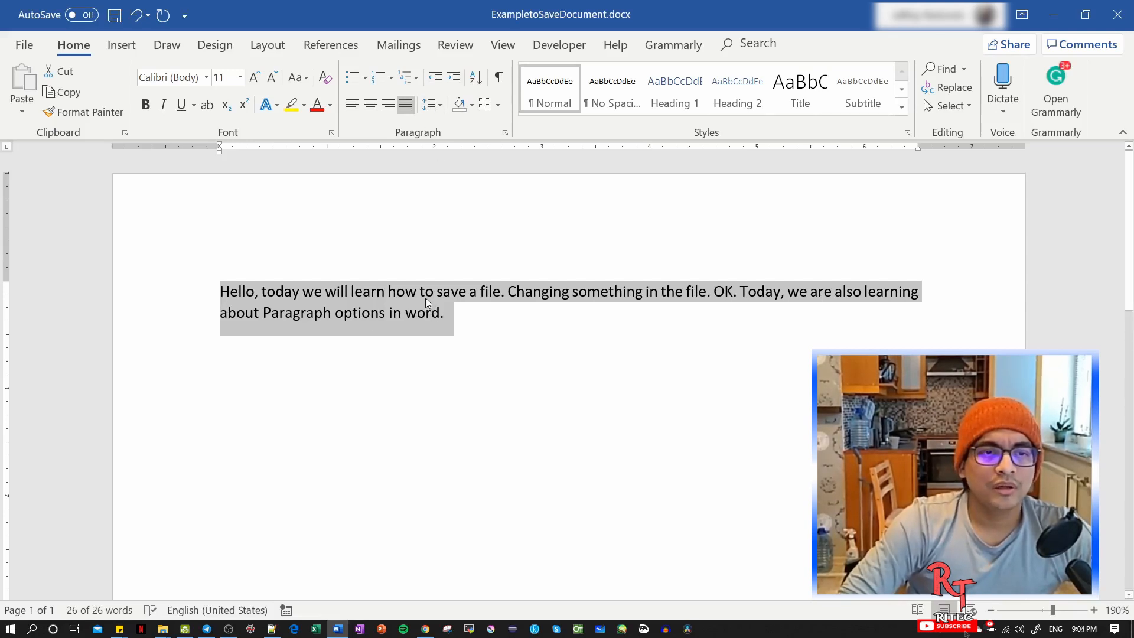
{"action": "left_click", "coordinate": [439, 106]}
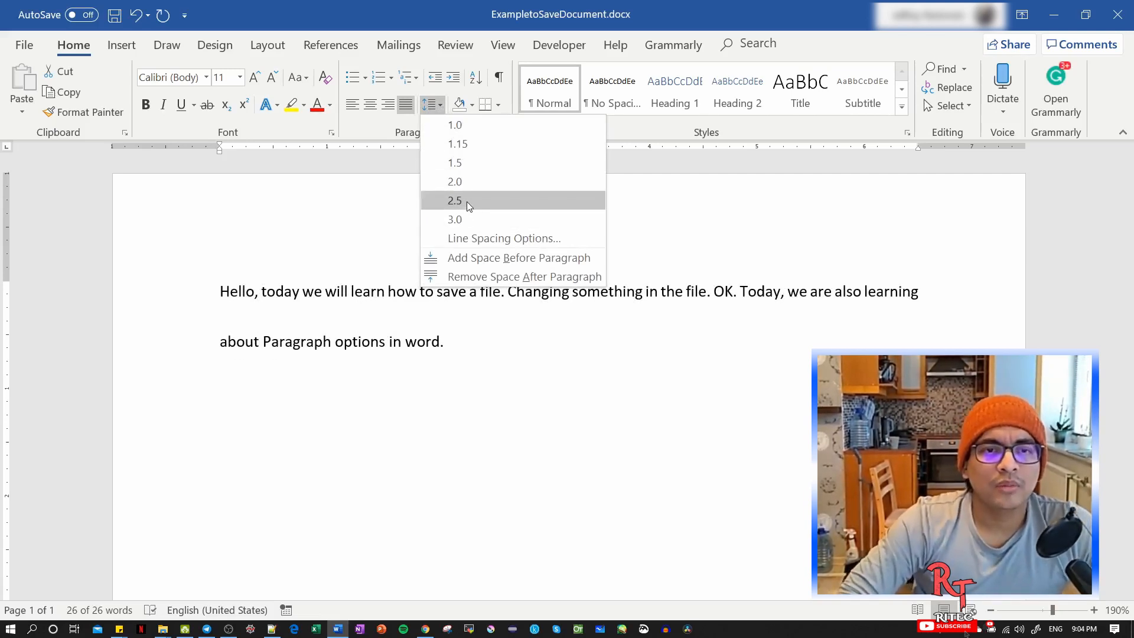
{"action": "left_click", "coordinate": [470, 165]}
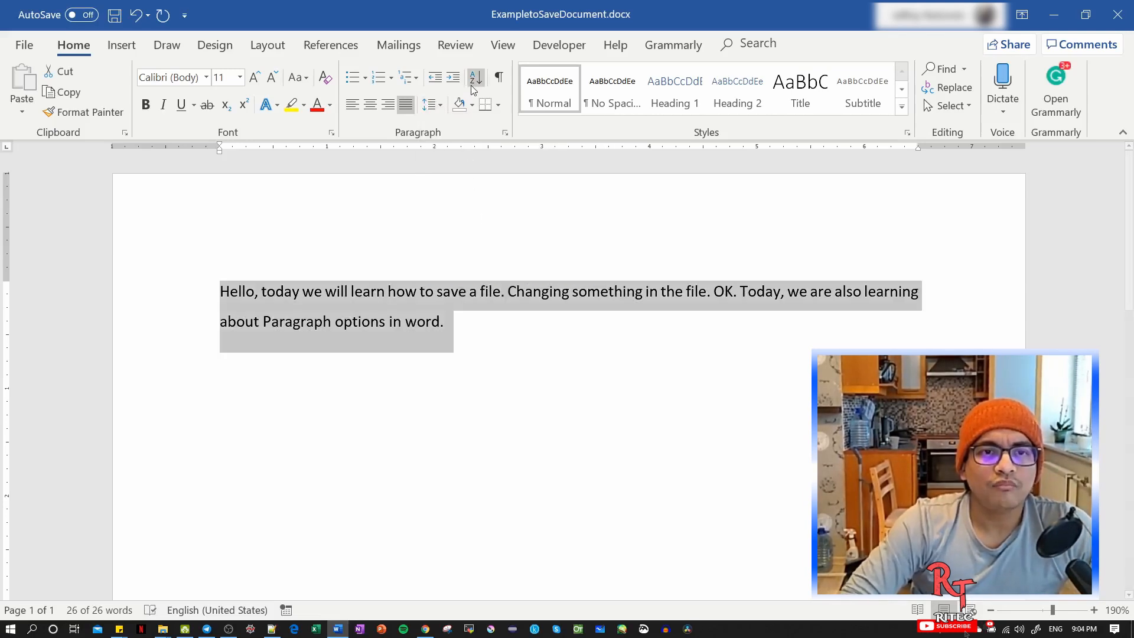
Shade the selected paragraph light blue and remove the shading again by choosing No Color.
{"action": "left_click", "coordinate": [472, 106]}
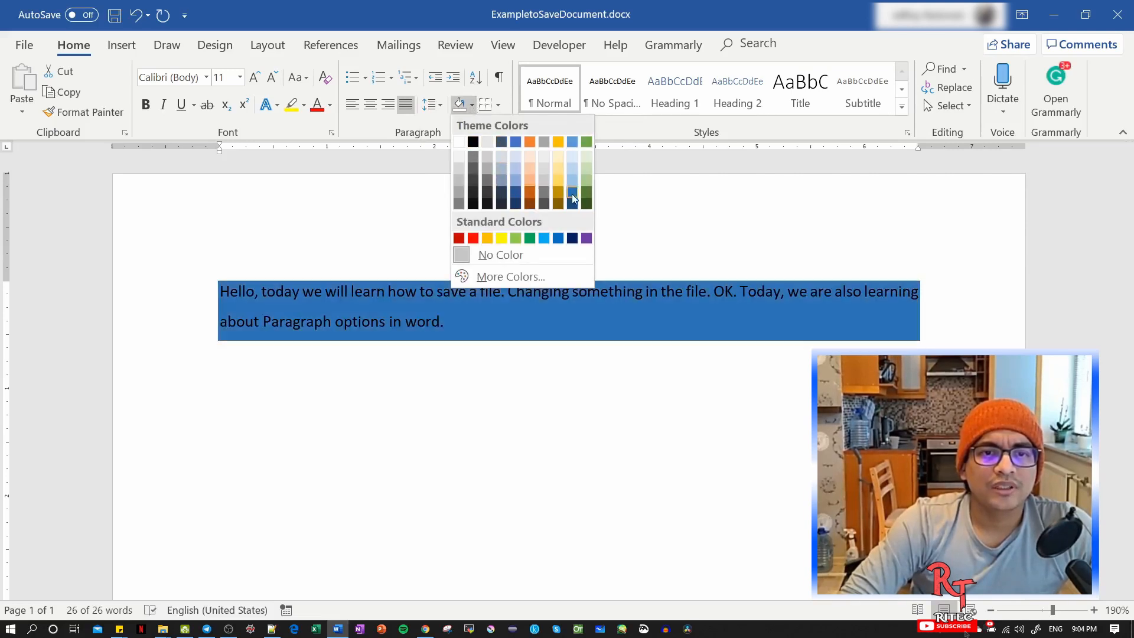
{"action": "left_click", "coordinate": [544, 238]}
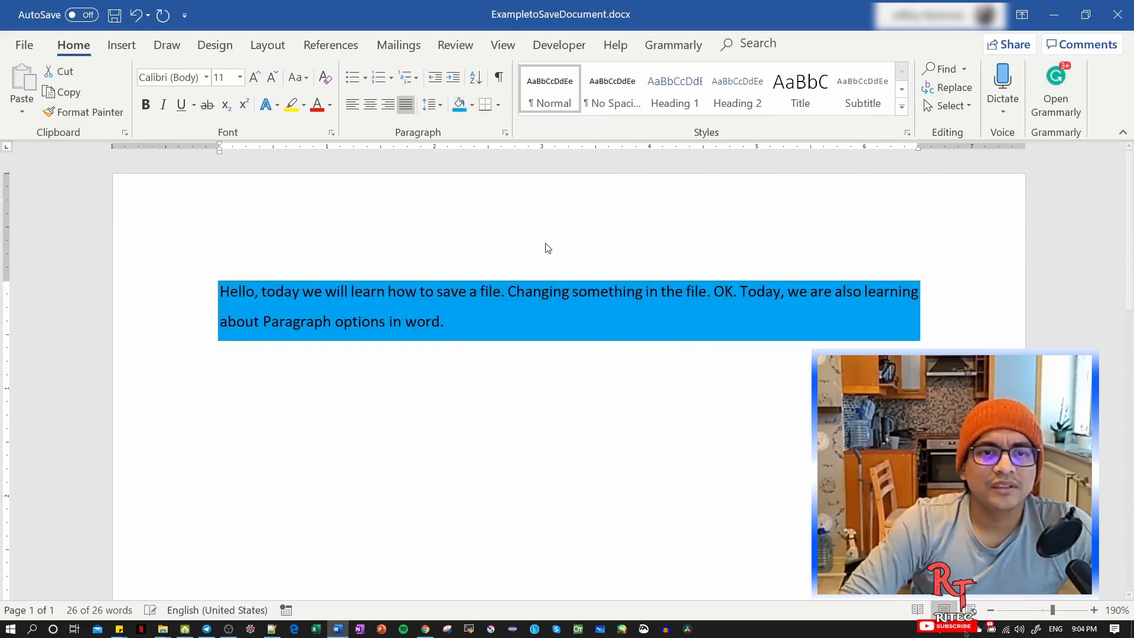
{"action": "left_click", "coordinate": [472, 106]}
{"action": "left_click", "coordinate": [481, 255]}
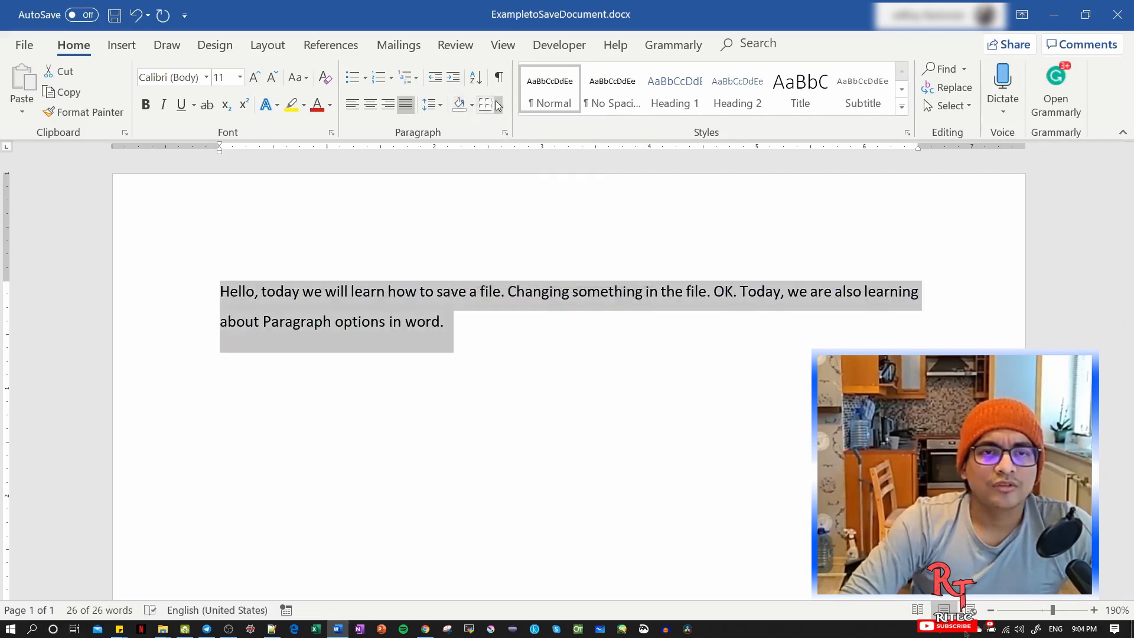
Insert a 3x3 table on the empty line below the paragraph.
{"action": "left_click", "coordinate": [468, 337]}
{"action": "key", "text": "Down"}
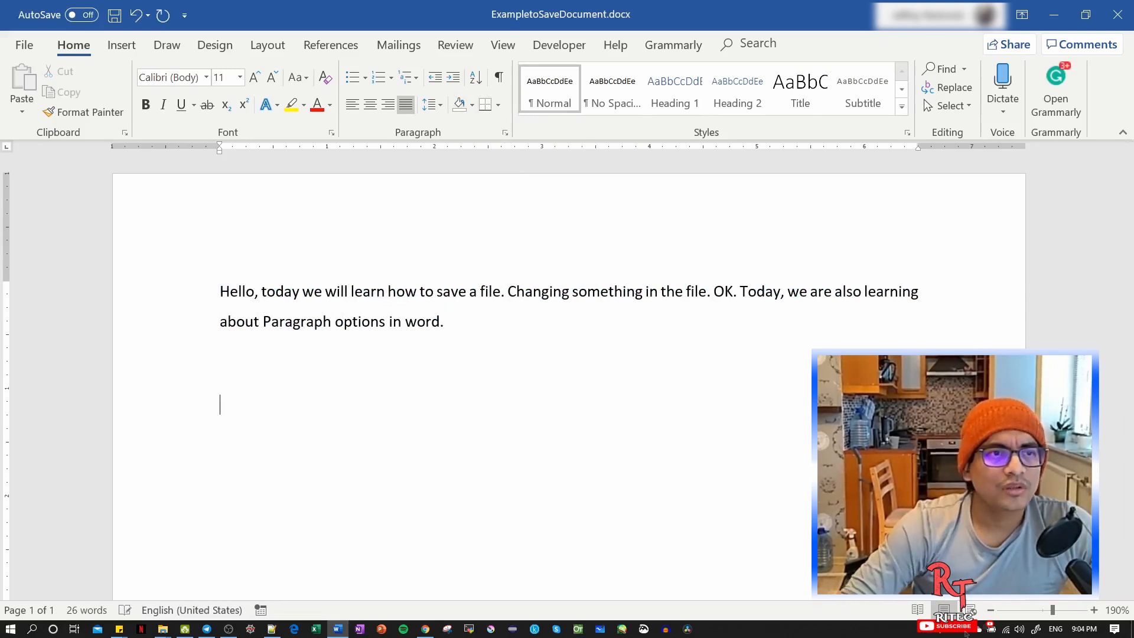
{"action": "left_click", "coordinate": [127, 47]}
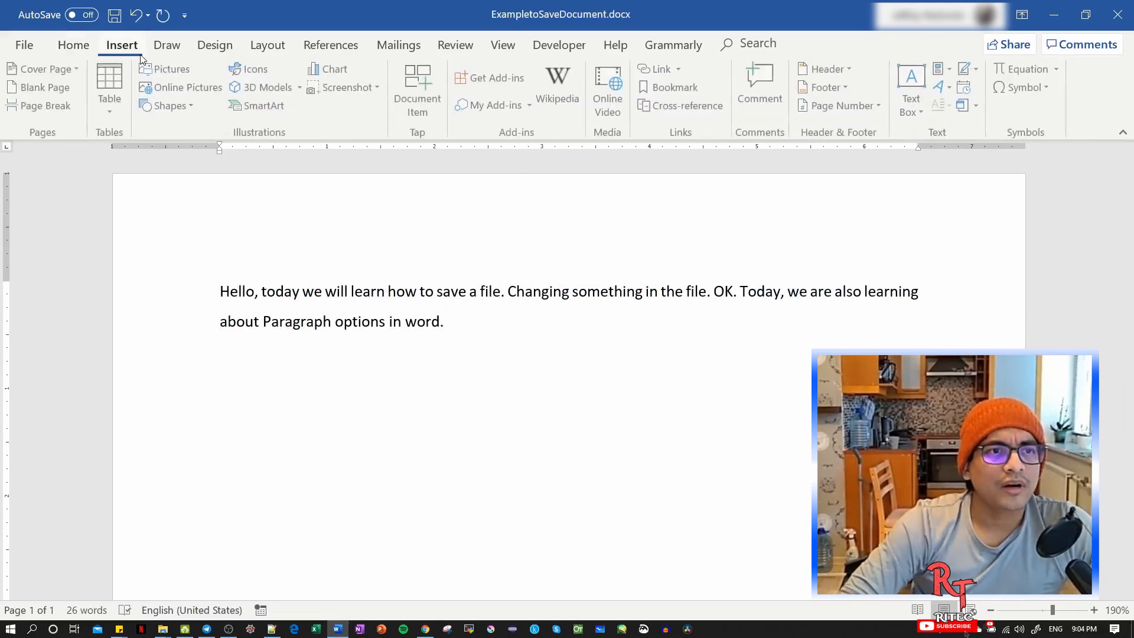
{"action": "left_click", "coordinate": [114, 105]}
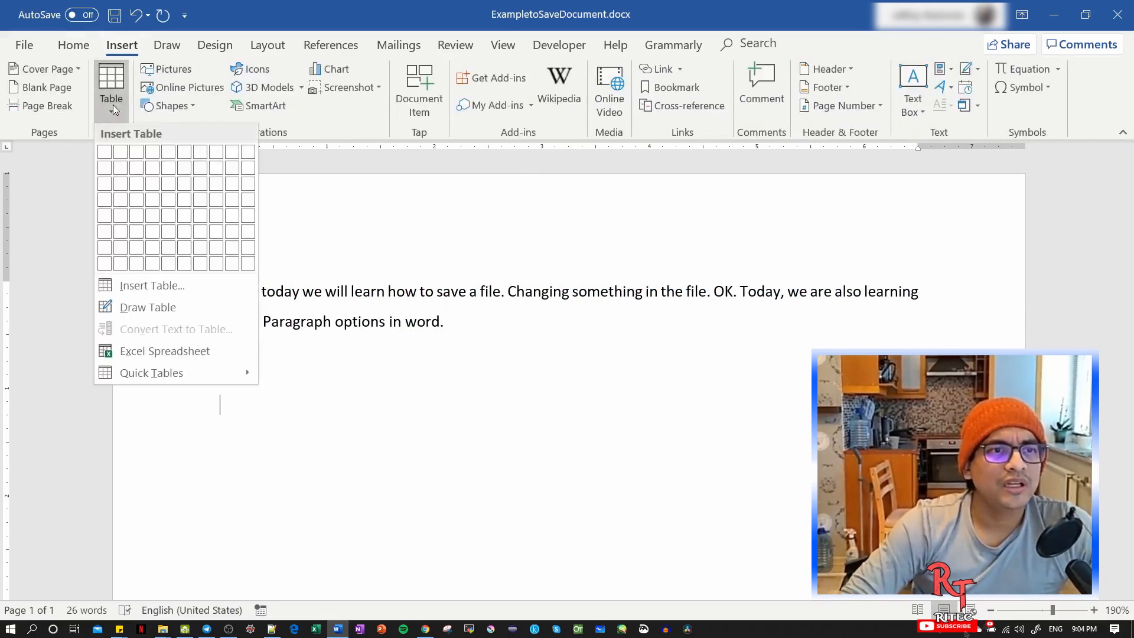
{"action": "left_click", "coordinate": [137, 188]}
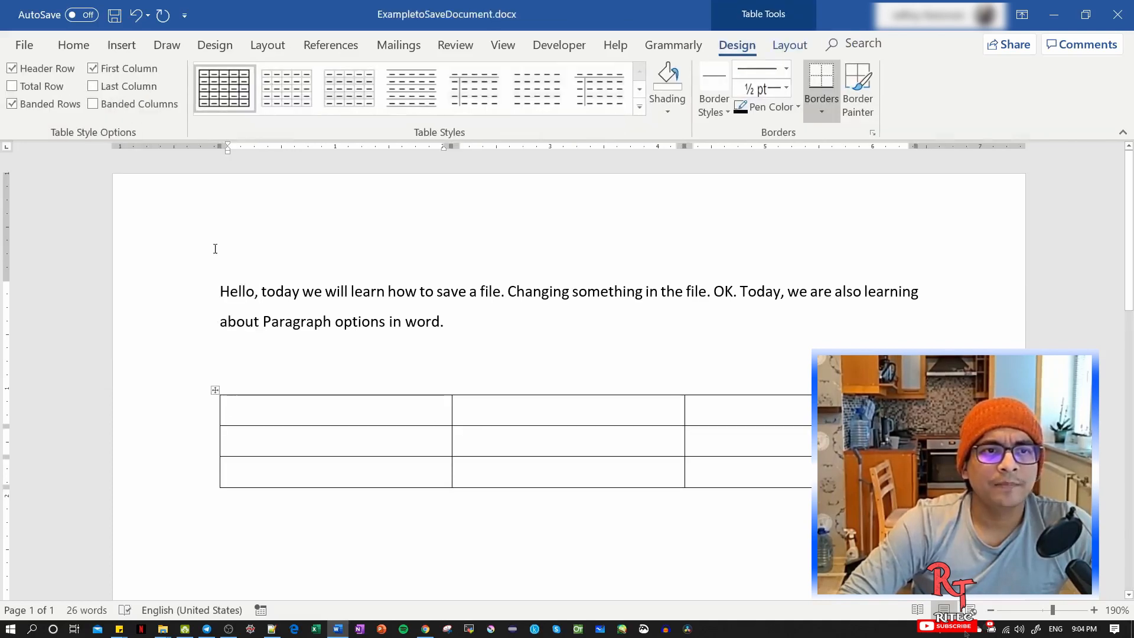
Remove the outside borders from the whole table, keeping the inside ones, and place the cursor in its first cell.
{"action": "left_click", "coordinate": [75, 49]}
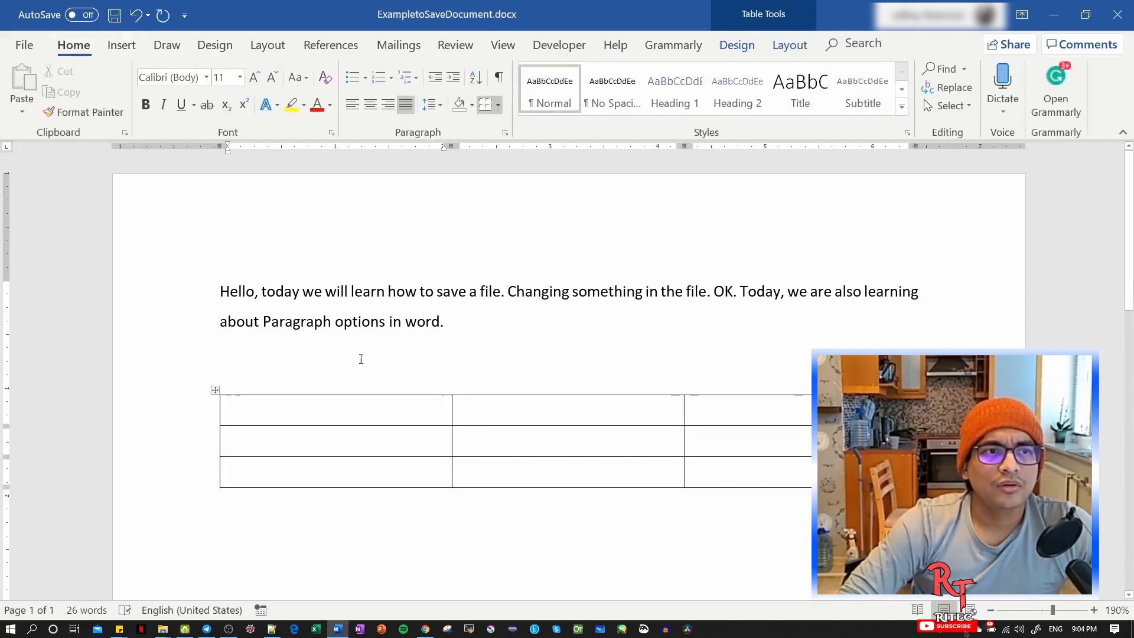
{"action": "left_click", "coordinate": [215, 391]}
{"action": "left_click", "coordinate": [233, 387]}
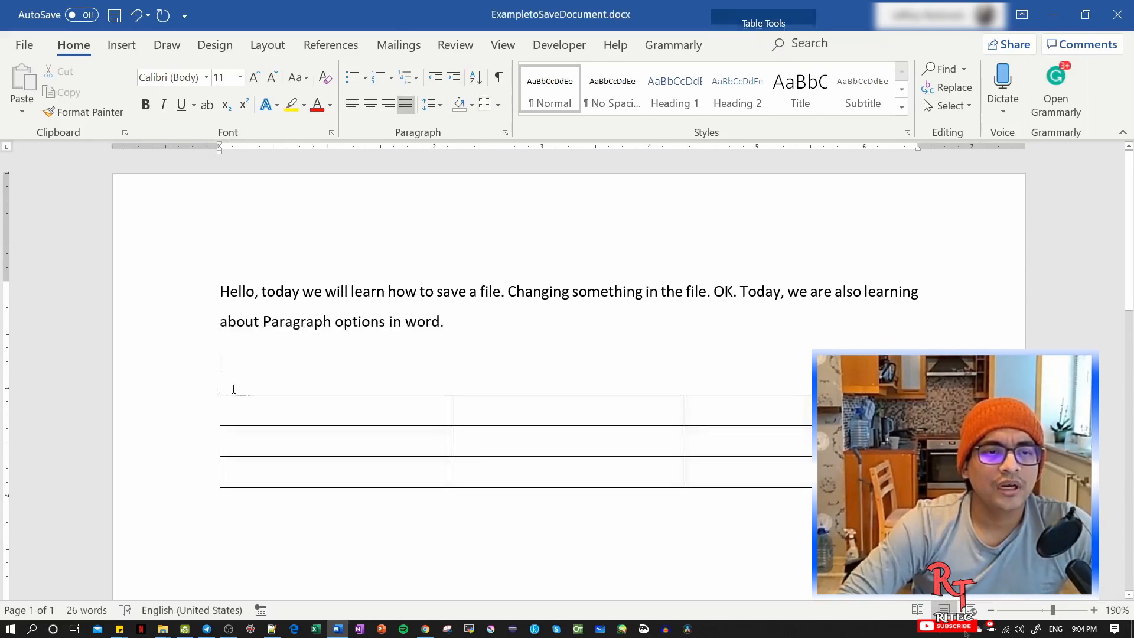
{"action": "left_click", "coordinate": [244, 409]}
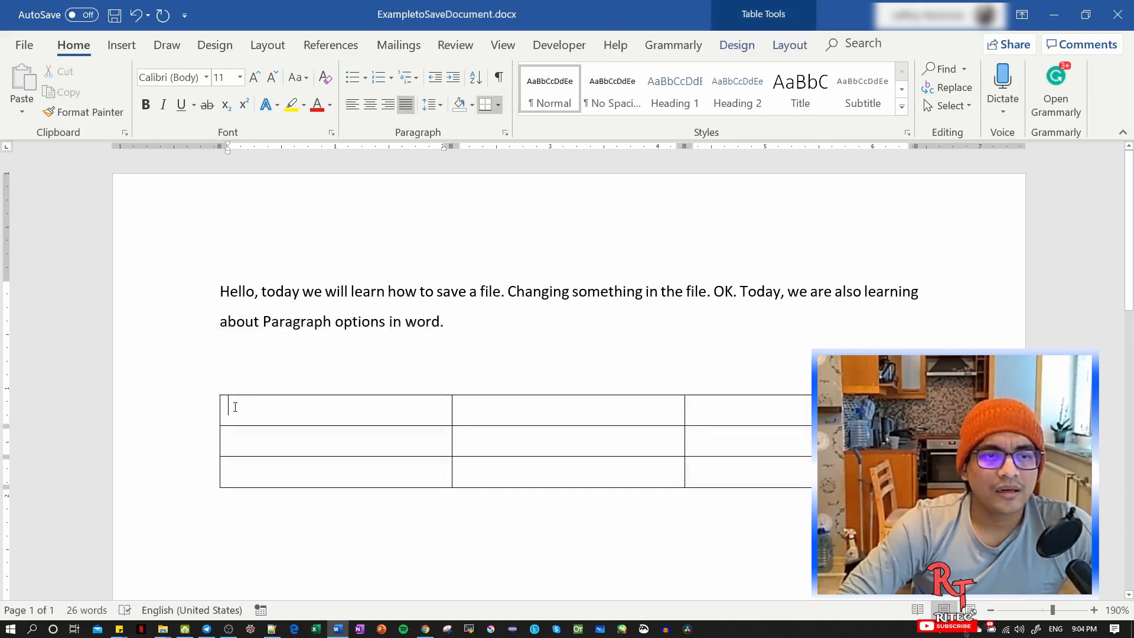
{"action": "left_click_drag", "start_coordinate": [310, 417], "coordinate": [468, 442]}
{"action": "left_click_drag", "start_coordinate": [555, 454], "coordinate": [772, 473]}
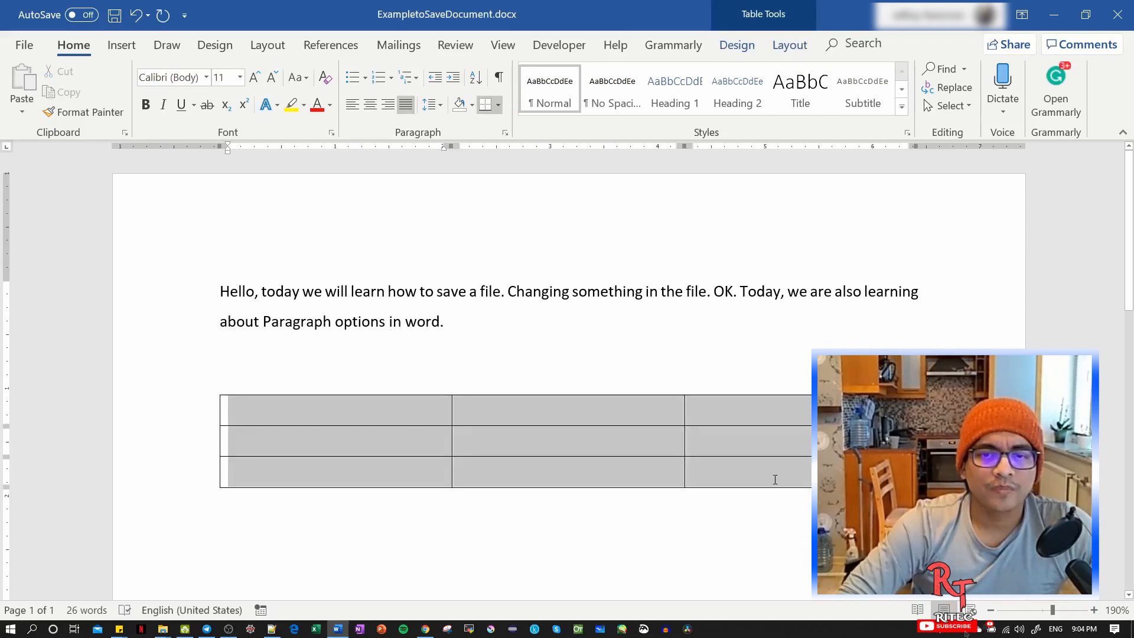
{"action": "left_click", "coordinate": [499, 105]}
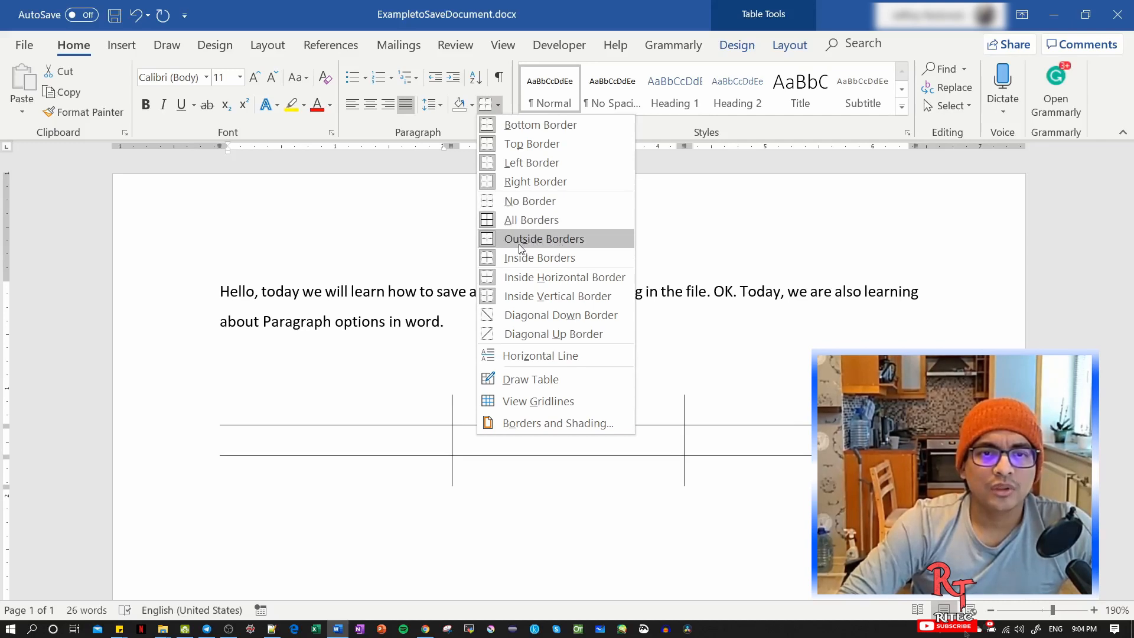
{"action": "left_click", "coordinate": [571, 245]}
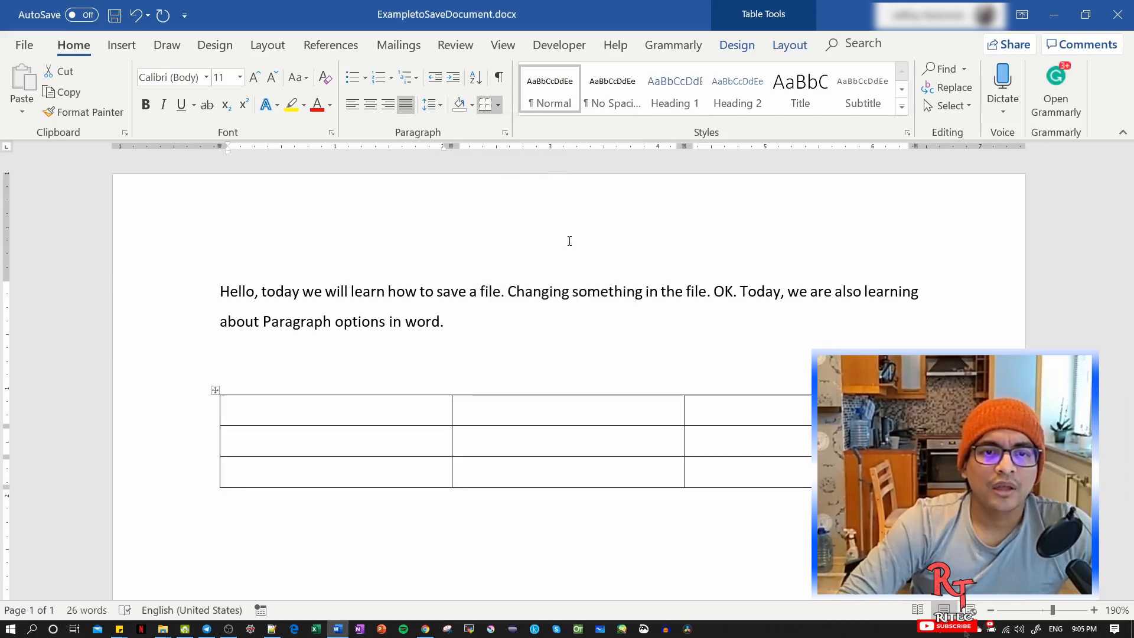
{"action": "left_click", "coordinate": [371, 403]}
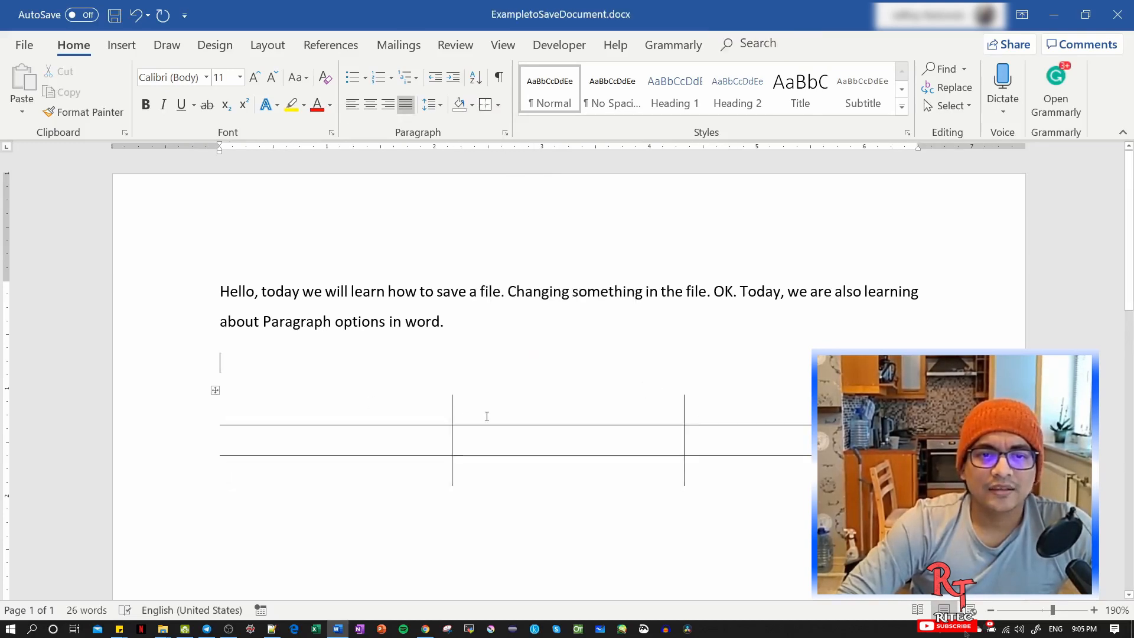
{"action": "left_click", "coordinate": [407, 408]}
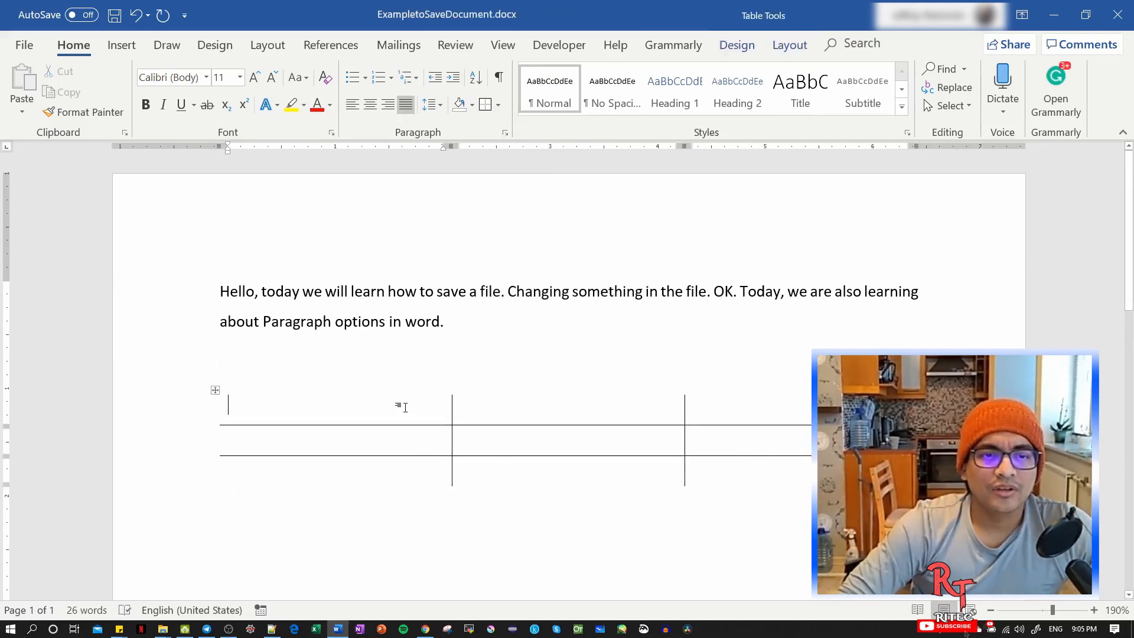
Fill the table like a tic-tac-toe game: x, o, o in the first row, x, x, x in the second, and o, x, o in the third.
{"action": "type", "text": "x"}
{"action": "left_click", "coordinate": [753, 467]}
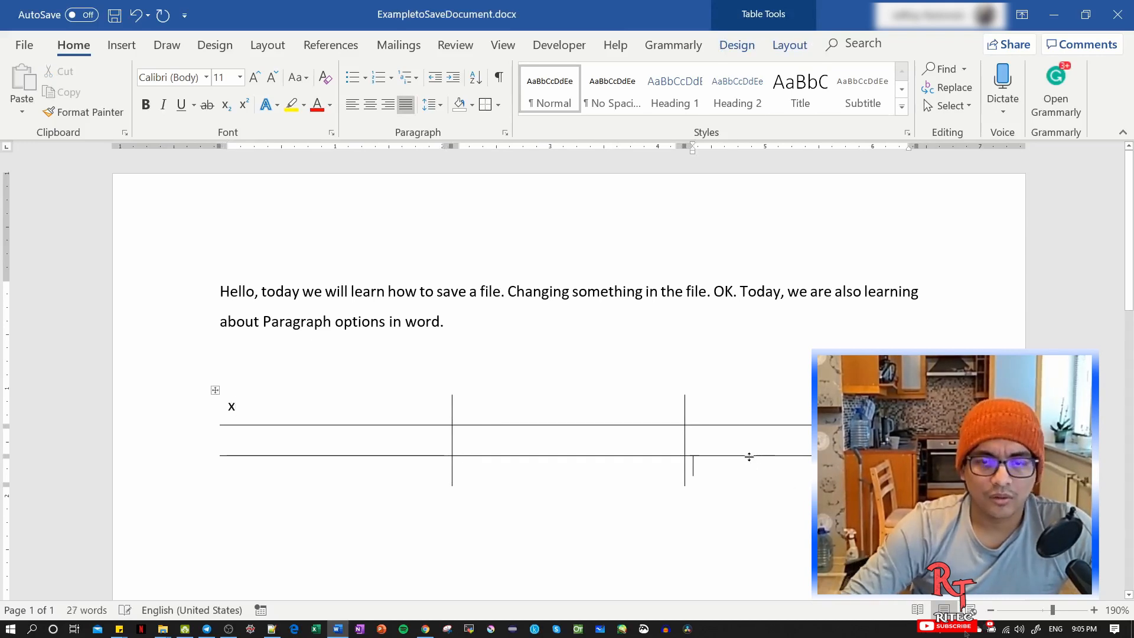
{"action": "type", "text": "o"}
{"action": "left_click", "coordinate": [586, 442]}
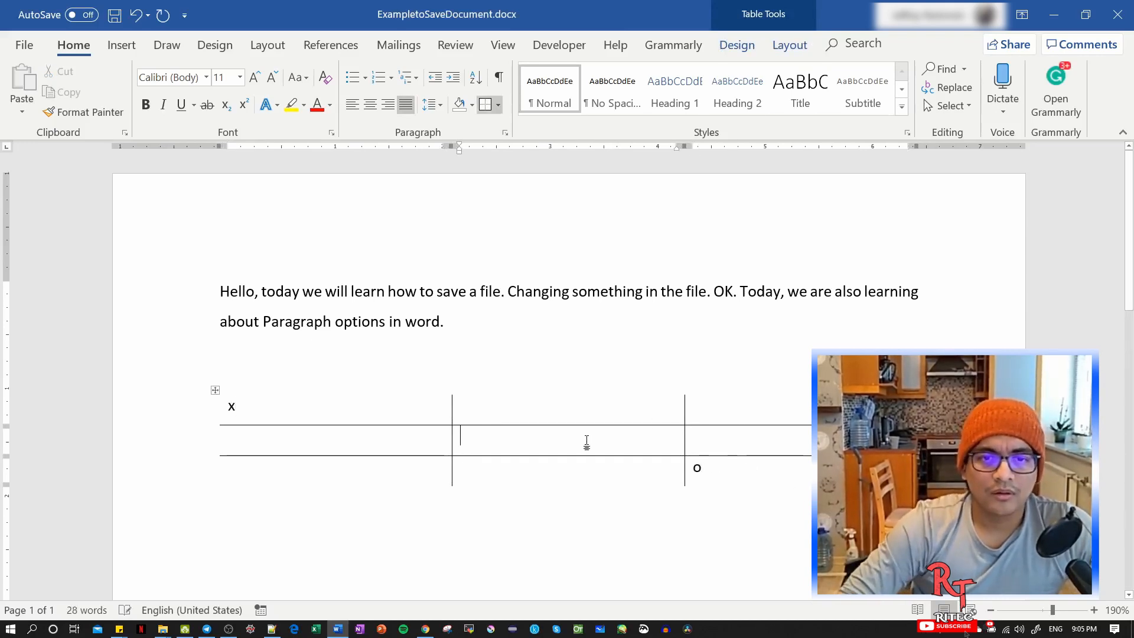
{"action": "left_click", "coordinate": [764, 410]}
{"action": "type", "text": "o"}
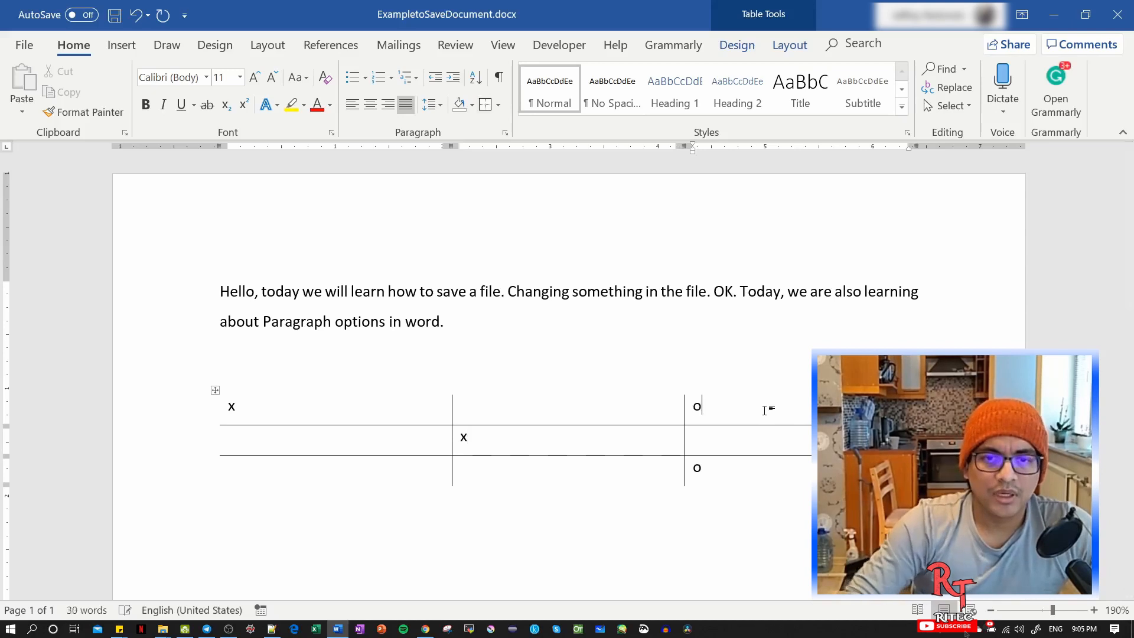
{"action": "left_click", "coordinate": [288, 475]}
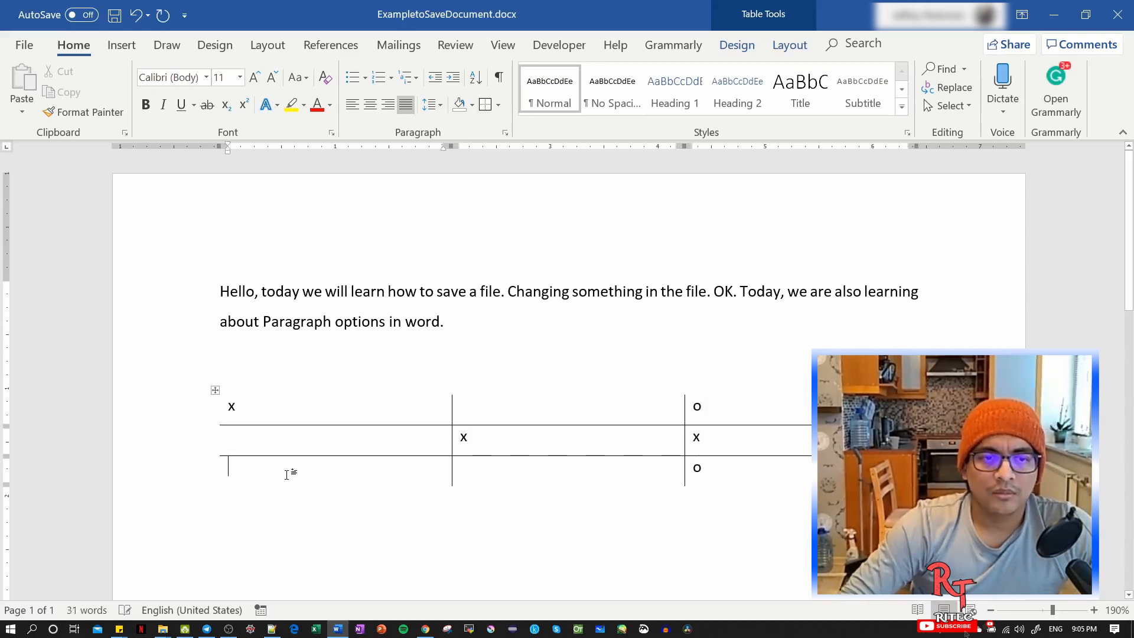
{"action": "type", "text": "o"}
{"action": "left_click", "coordinate": [525, 474]}
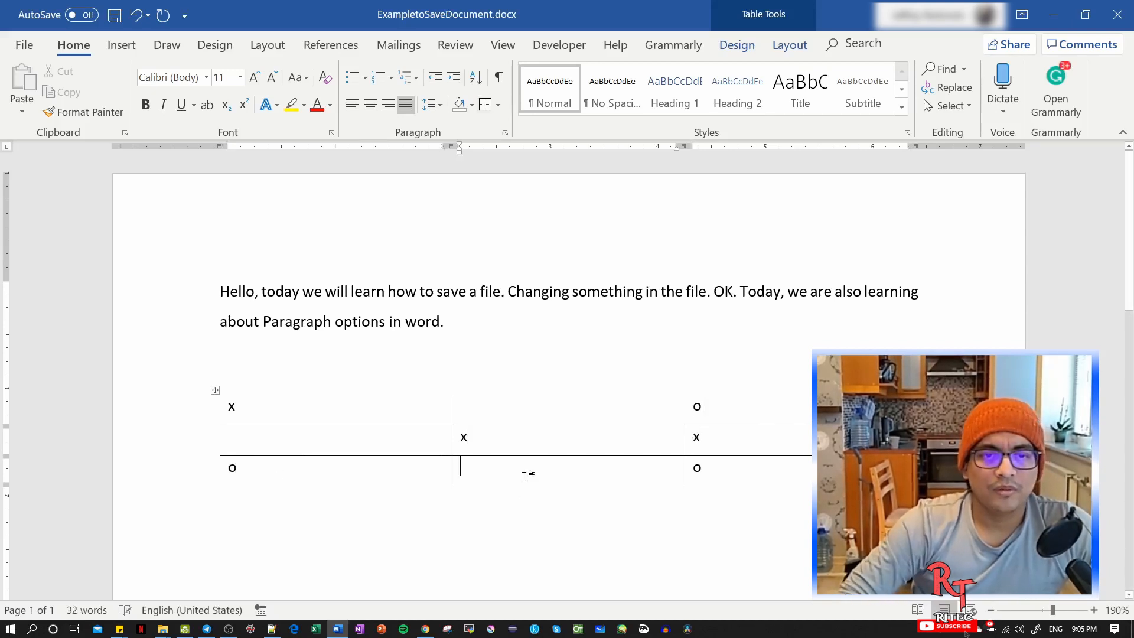
{"action": "type", "text": "x"}
{"action": "left_click", "coordinate": [502, 402]}
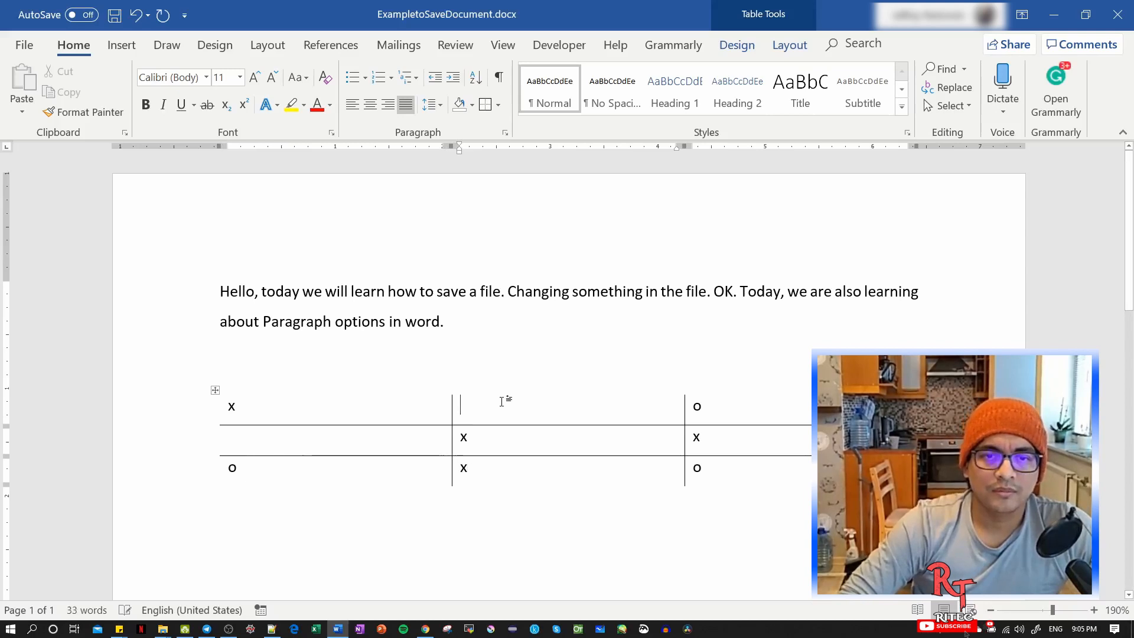
{"action": "type", "text": "o"}
{"action": "left_click", "coordinate": [405, 435]}
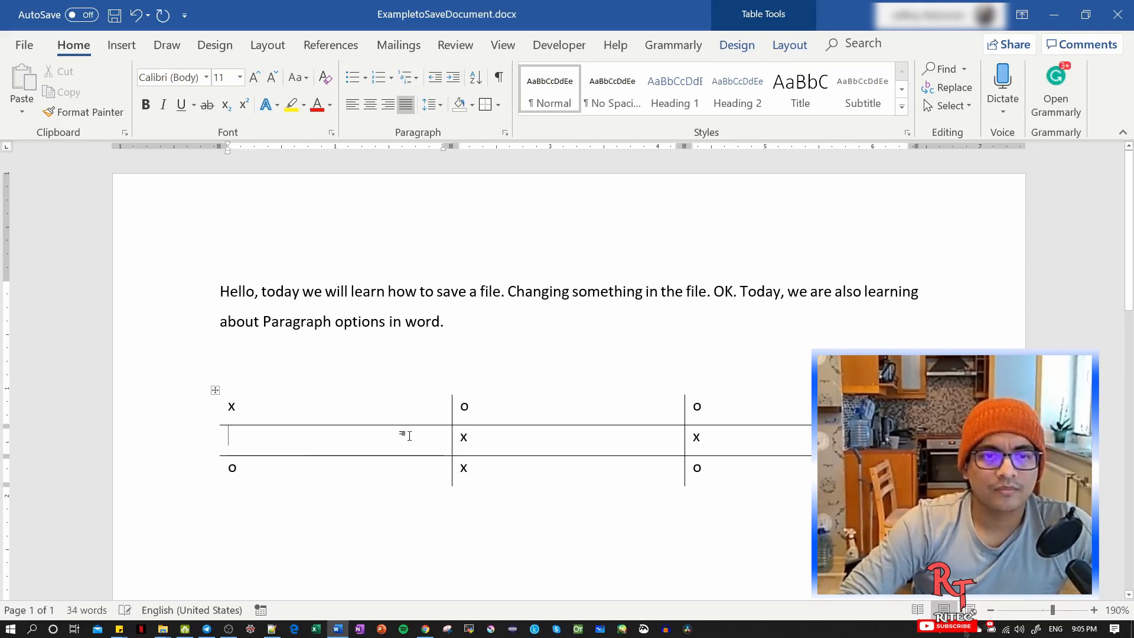
{"action": "type", "text": "x"}
Apply strikethrough to the three x marks in the table's middle row.
{"action": "left_click_drag", "start_coordinate": [229, 434], "coordinate": [715, 435]}
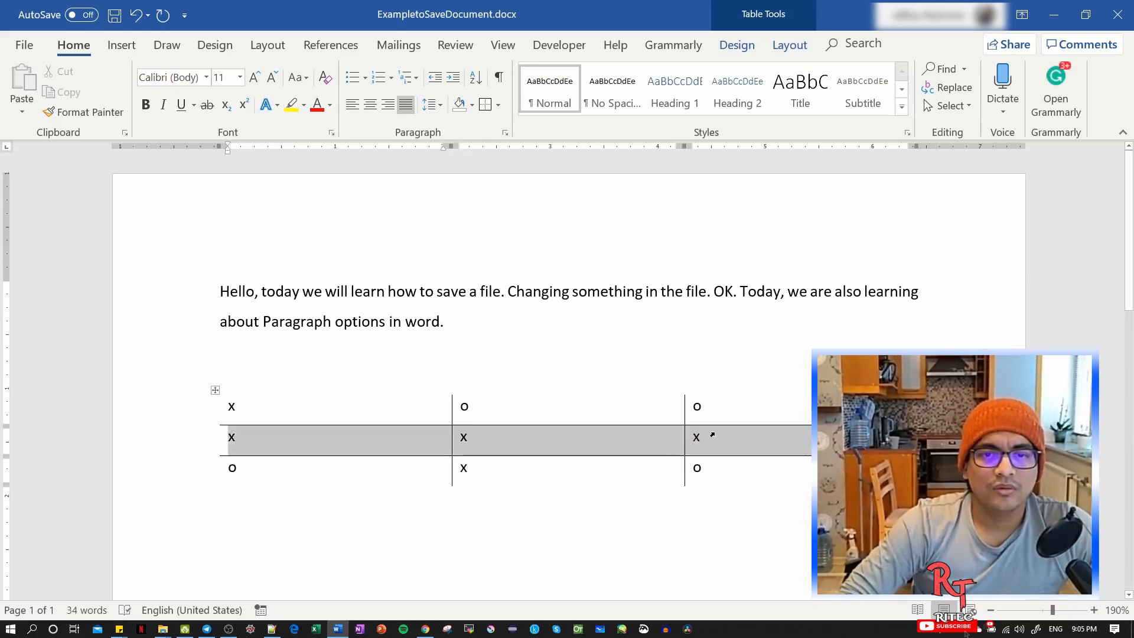
{"action": "left_click", "coordinate": [207, 104]}
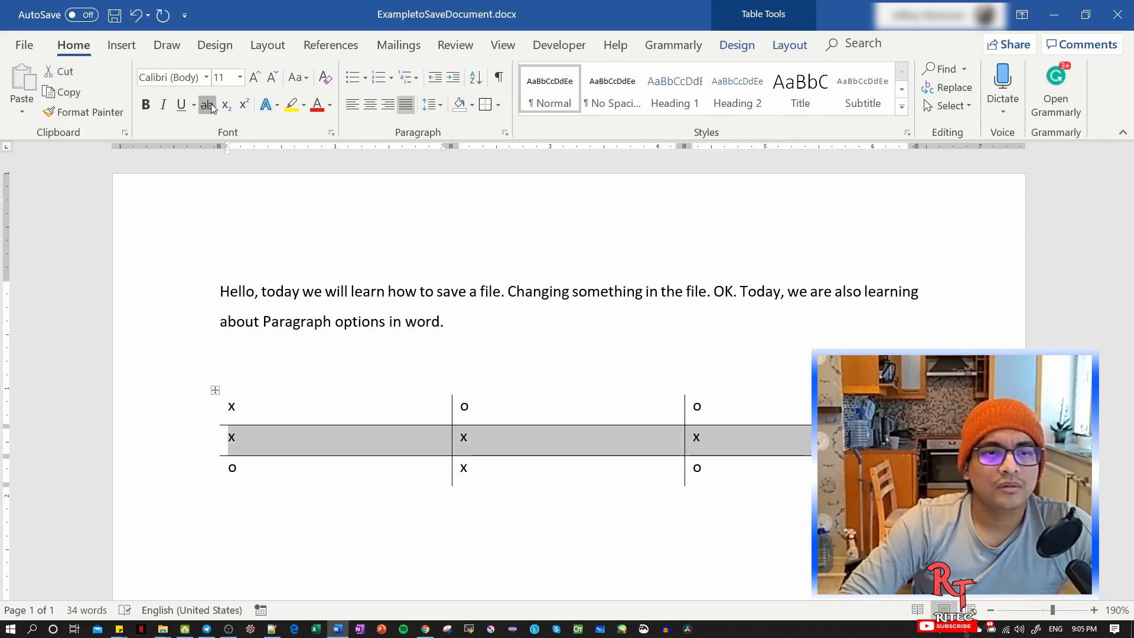
{"action": "left_click", "coordinate": [502, 405]}
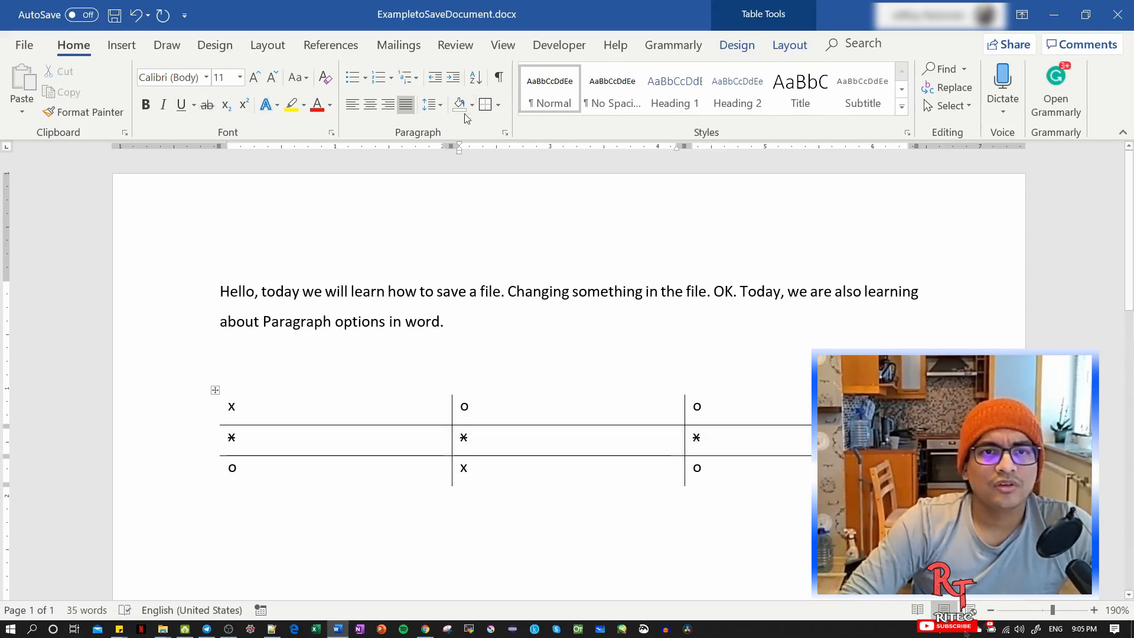
Enter "First", "Second" and "Third" as three separate paragraphs below the table.
{"action": "left_click", "coordinate": [684, 514]}
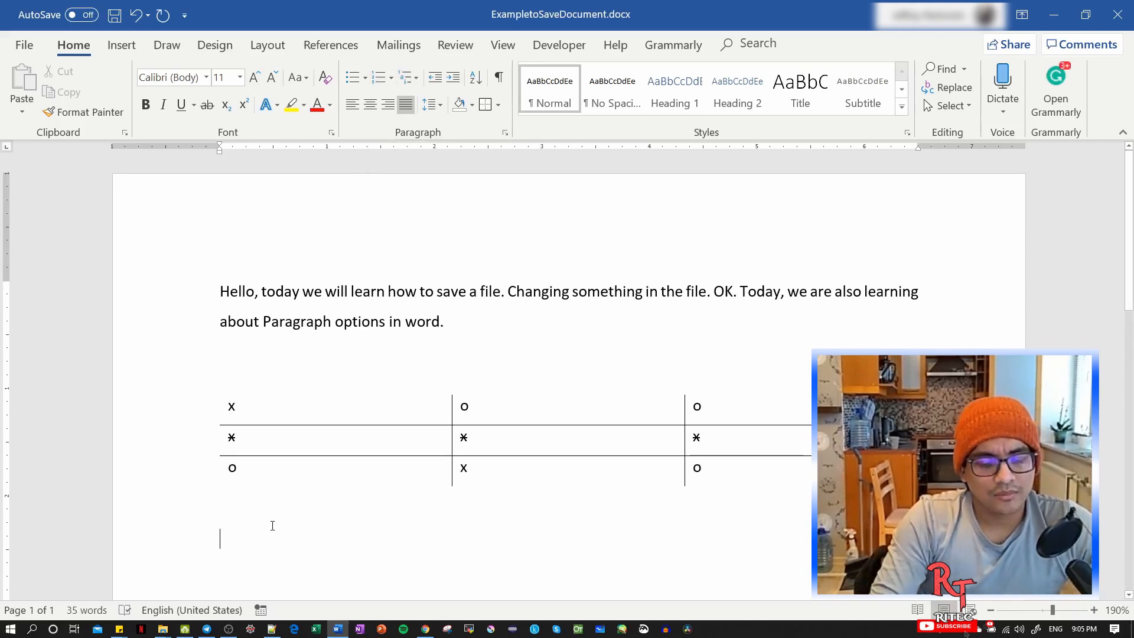
{"action": "type", "text": "First"}
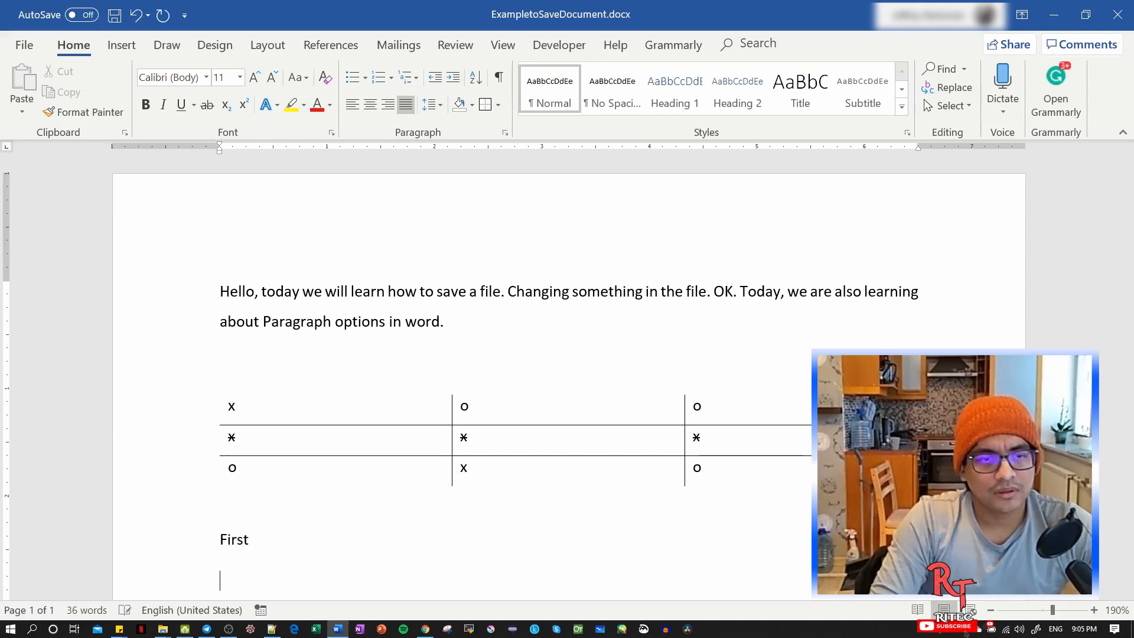
{"action": "type", "text": " Secon"}
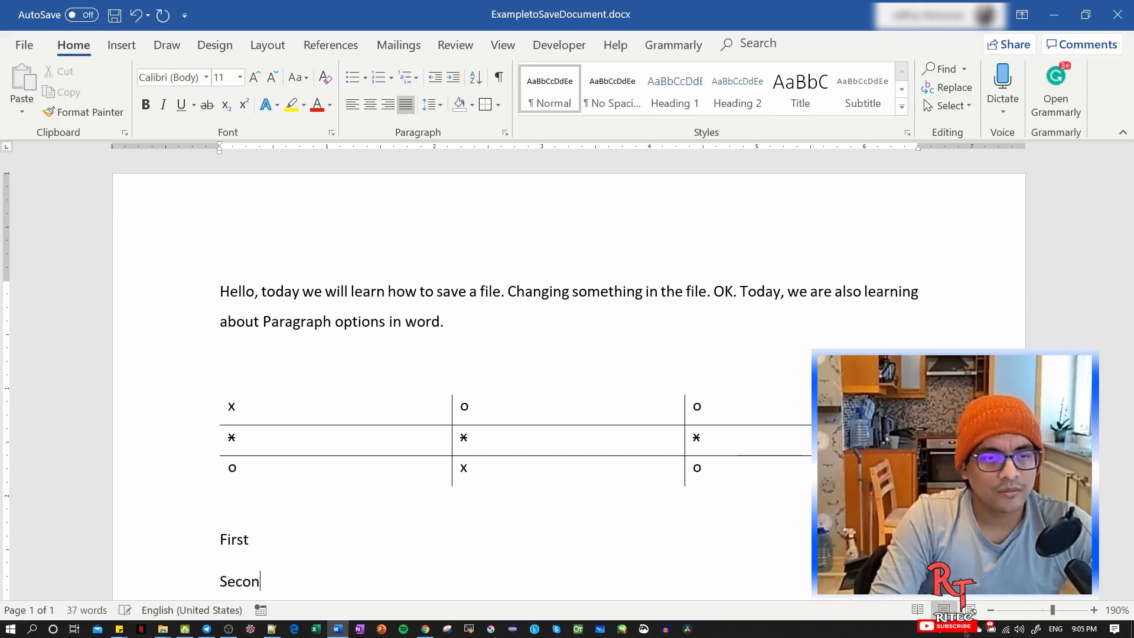
{"action": "type", "text": "d"}
{"action": "key", "text": "Return"}
{"action": "type", "text": "Tir"}
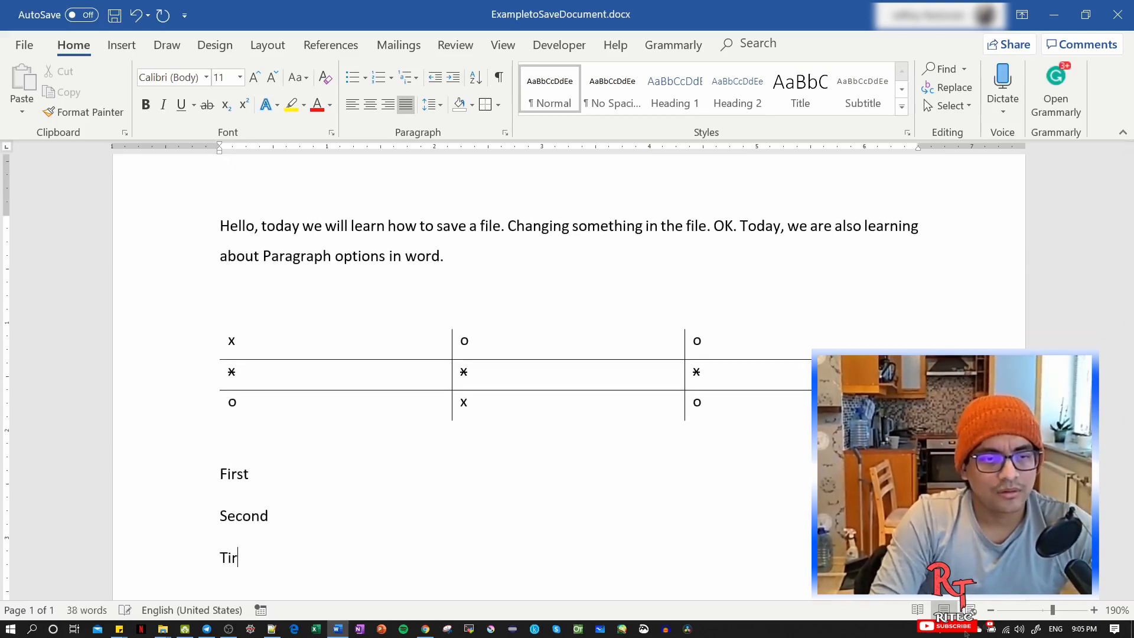
{"action": "key", "text": "BackSpace"}
{"action": "key", "text": "BackSpace"}
{"action": "type", "text": "hri"}
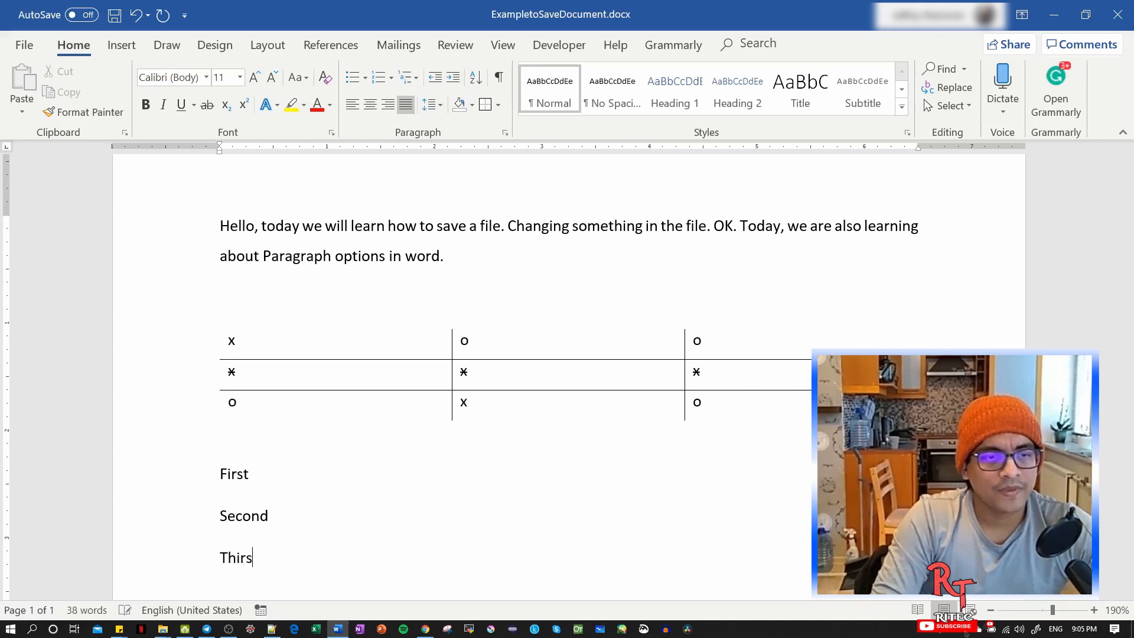
{"action": "scroll", "coordinate": [278, 525], "scroll_direction": "down", "scroll_amount": 2}
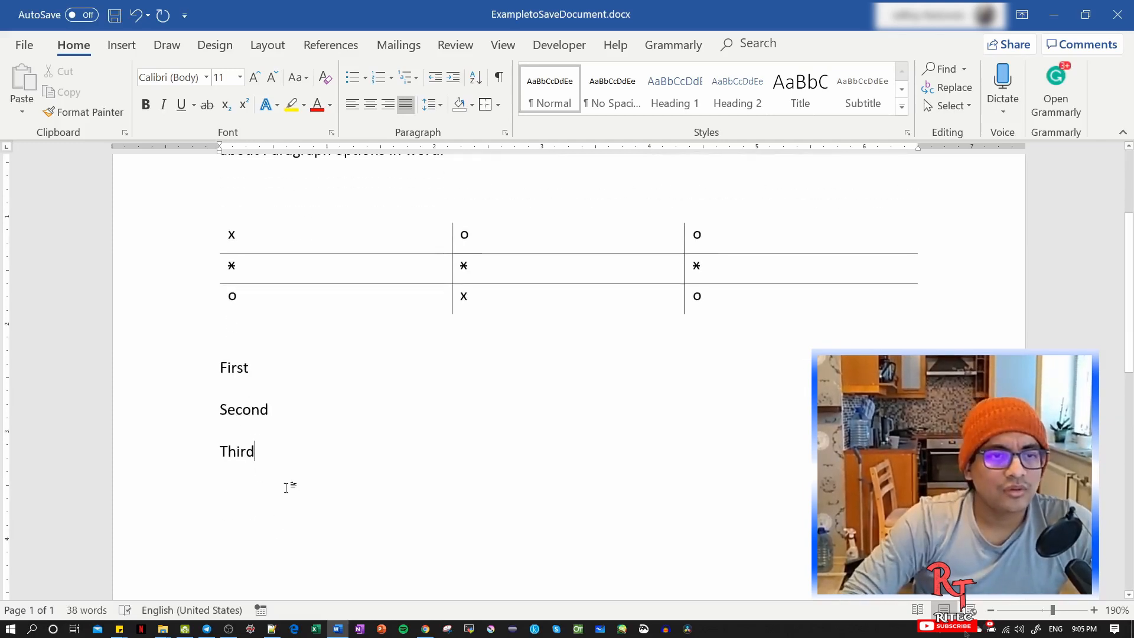
Select the lines First, Second and Third and turn them into a bulleted list.
{"action": "left_click_drag", "start_coordinate": [221, 367], "coordinate": [255, 454]}
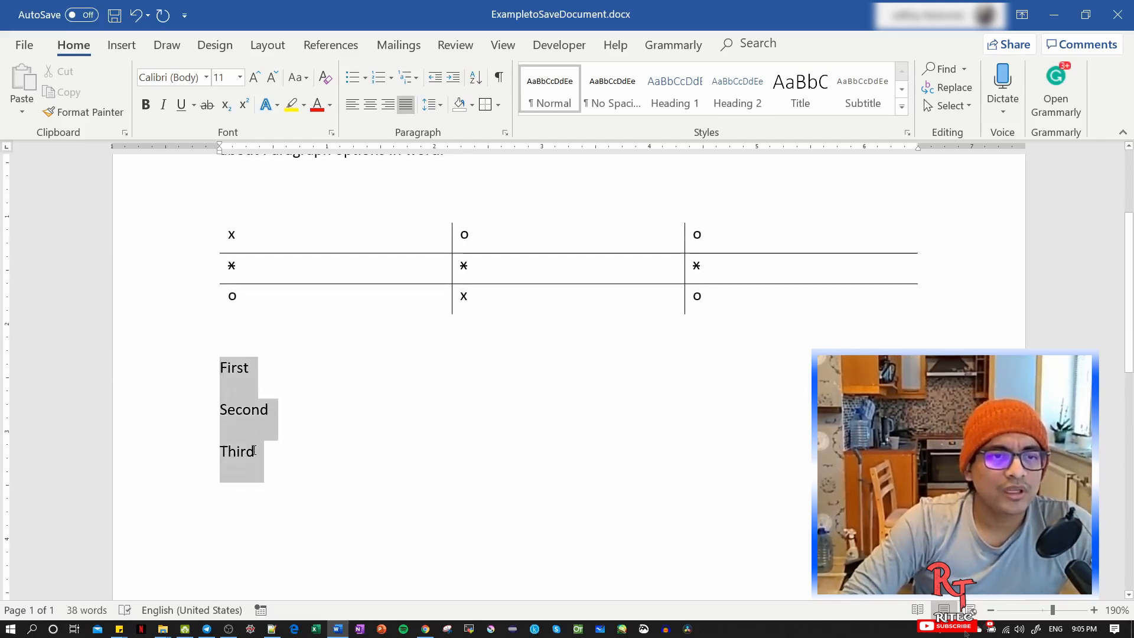
{"action": "left_click", "coordinate": [237, 368]}
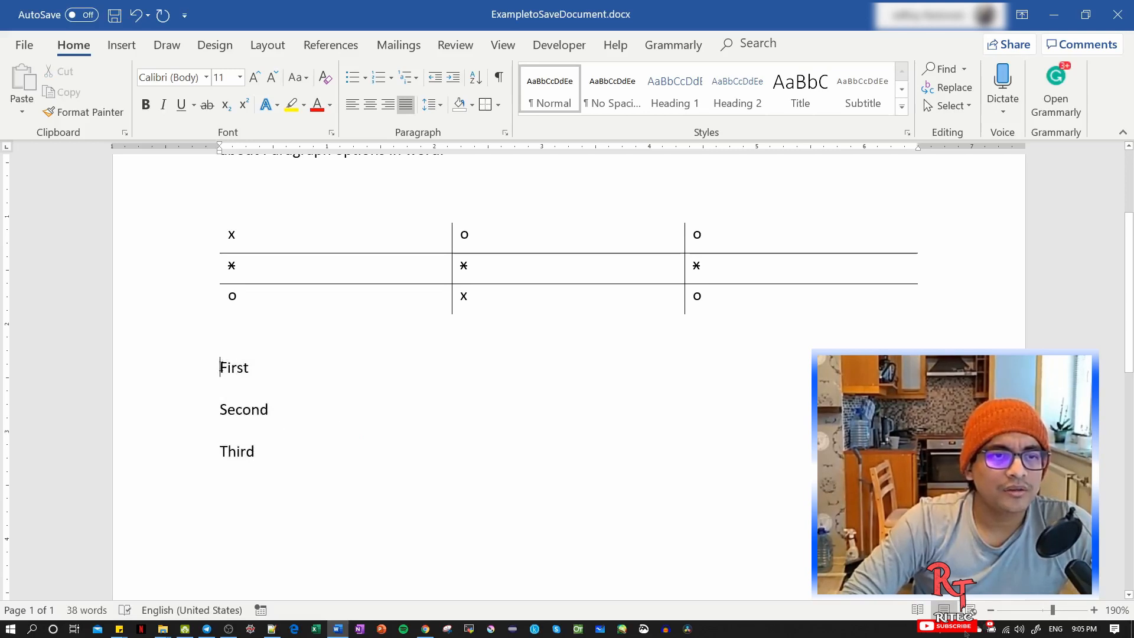
{"action": "left_click_drag", "start_coordinate": [221, 367], "coordinate": [255, 448]}
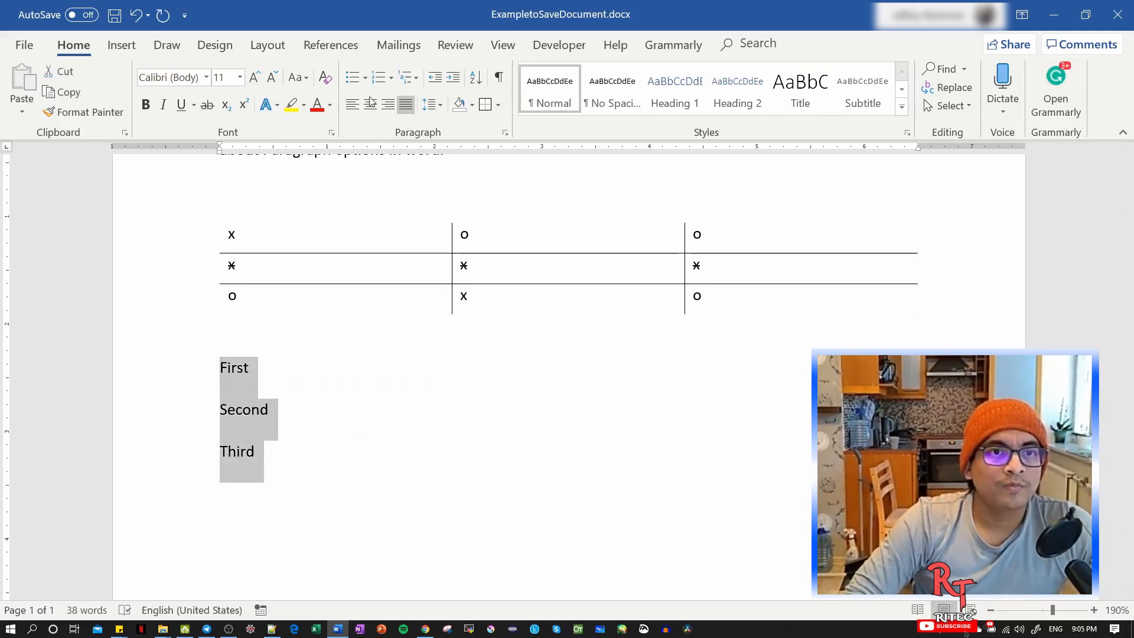
{"action": "left_click", "coordinate": [352, 77]}
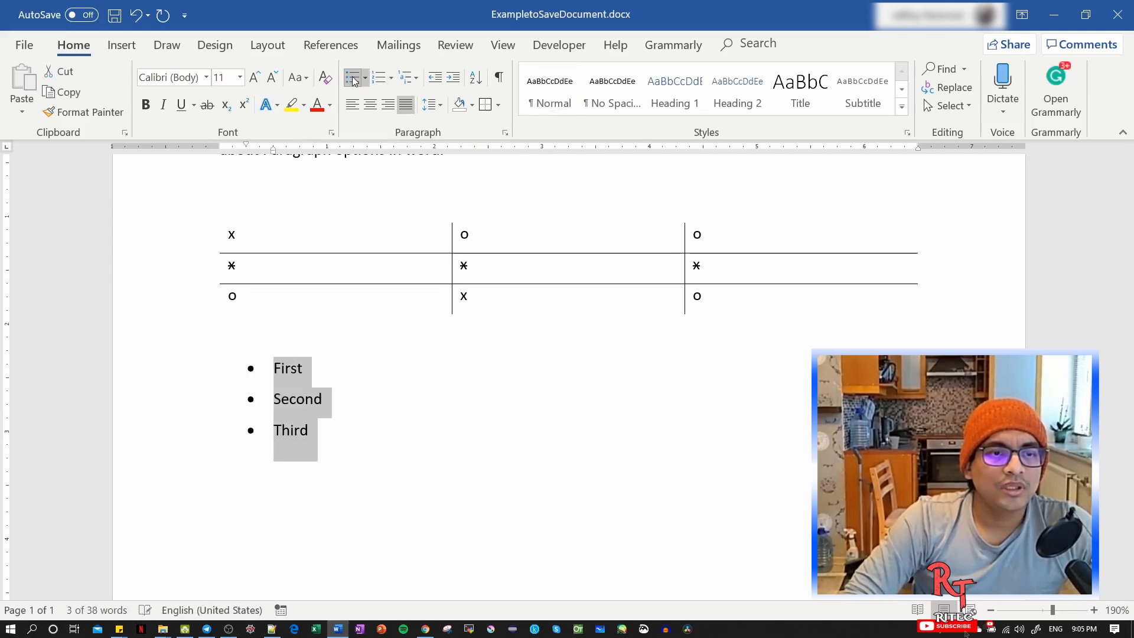
{"action": "scroll", "coordinate": [349, 405], "scroll_direction": "up", "scroll_amount": 1}
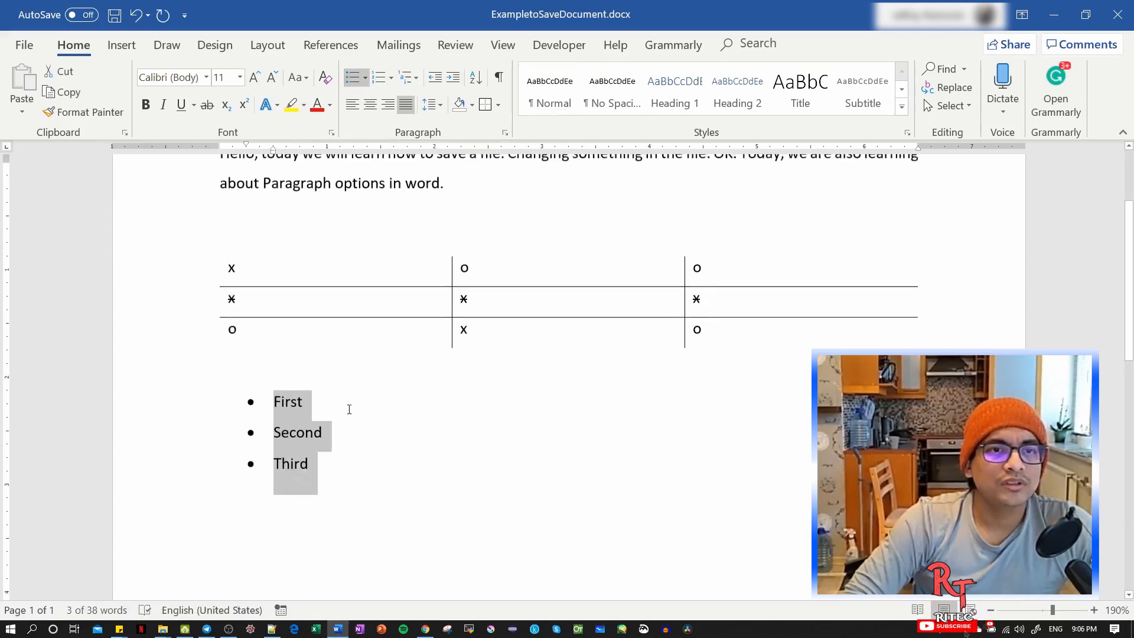
{"action": "scroll", "coordinate": [347, 413], "scroll_direction": "down", "scroll_amount": 1}
{"action": "scroll", "coordinate": [349, 412], "scroll_direction": "up", "scroll_amount": 2}
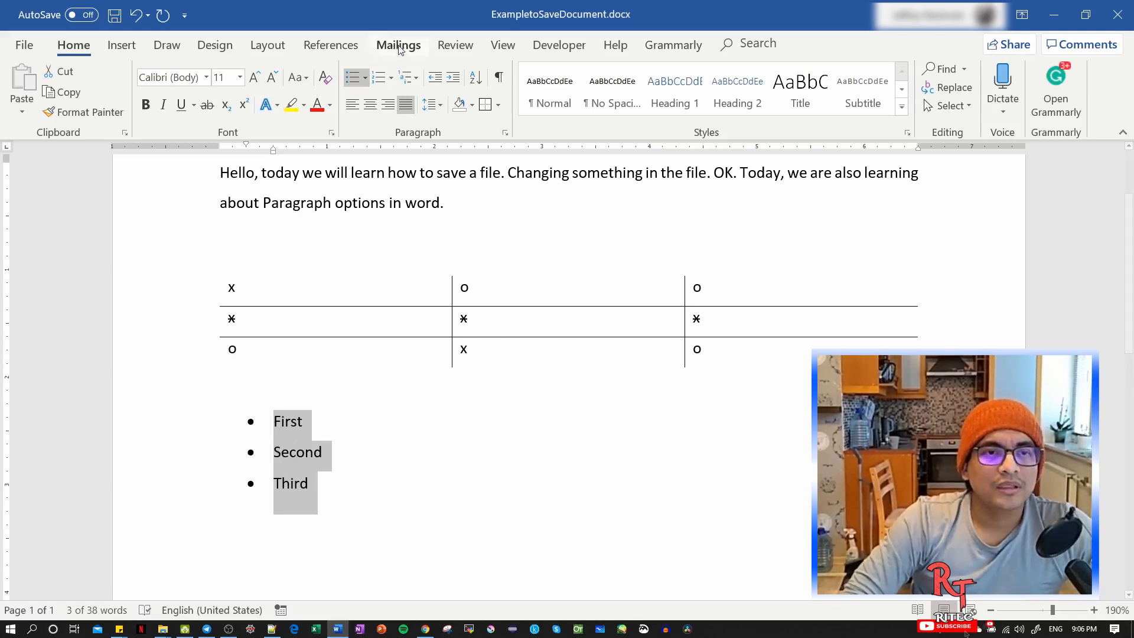
Change the selected three-item list to a numbered list with the 1., 2., 3. format.
{"action": "left_click", "coordinate": [382, 82]}
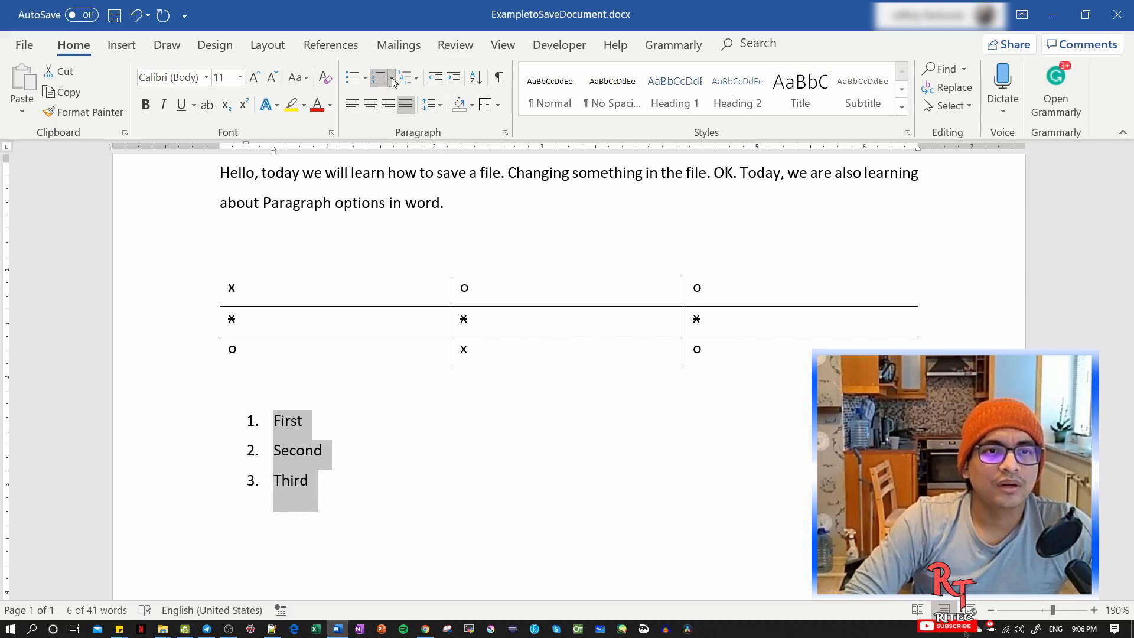
{"action": "left_click", "coordinate": [392, 77]}
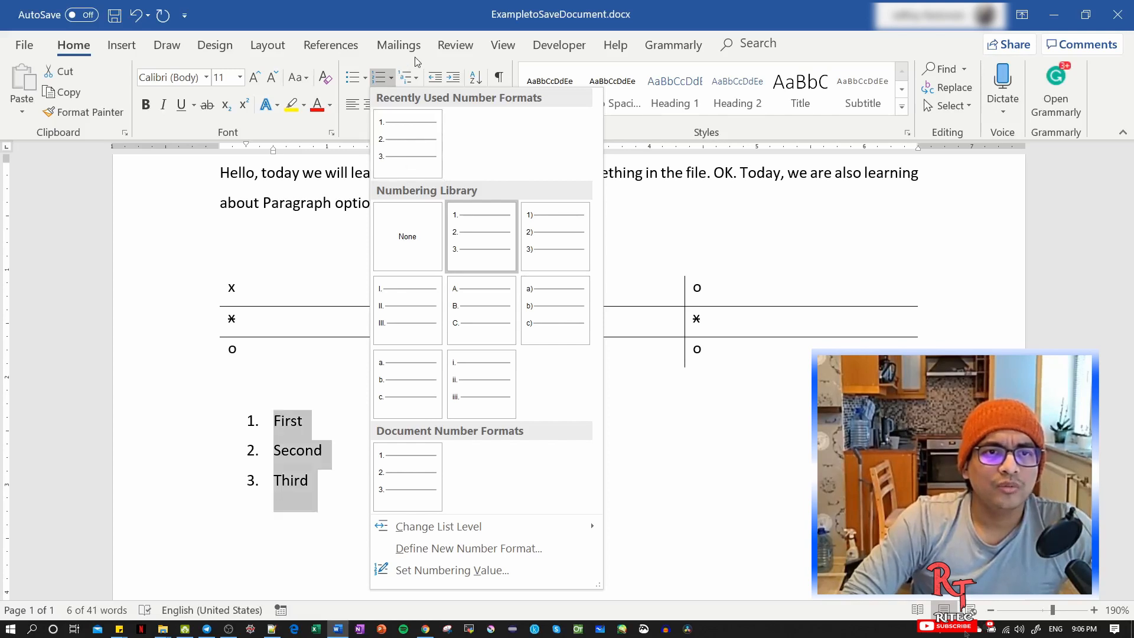
{"action": "left_click", "coordinate": [401, 145]}
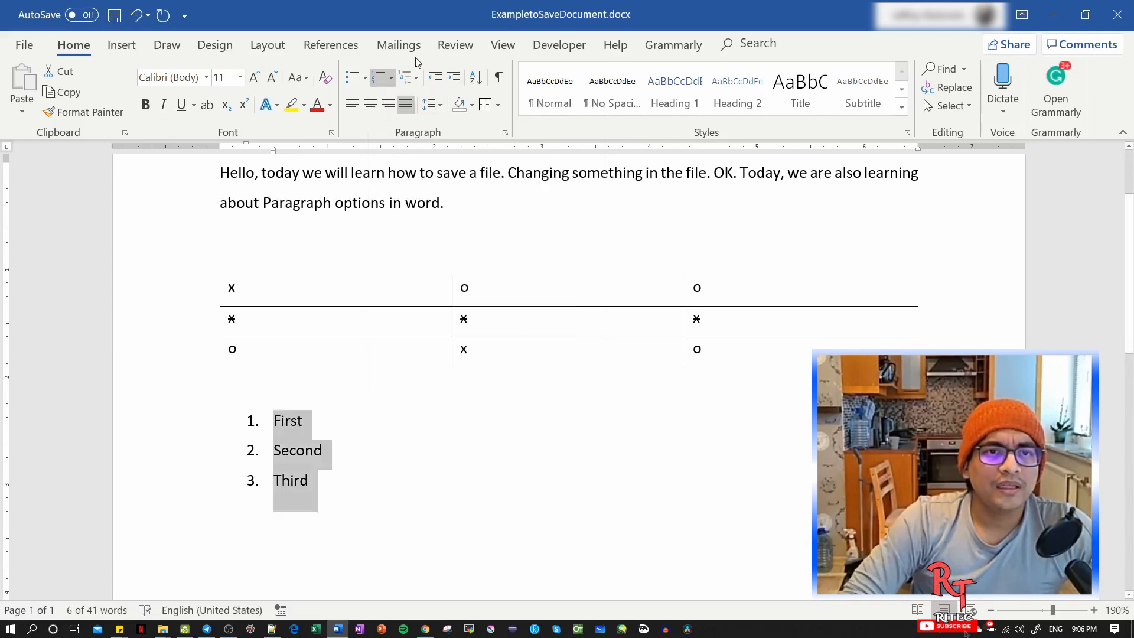
Add an empty item after First in the numbered list and demote it one level to a sub-item.
{"action": "left_click", "coordinate": [321, 423]}
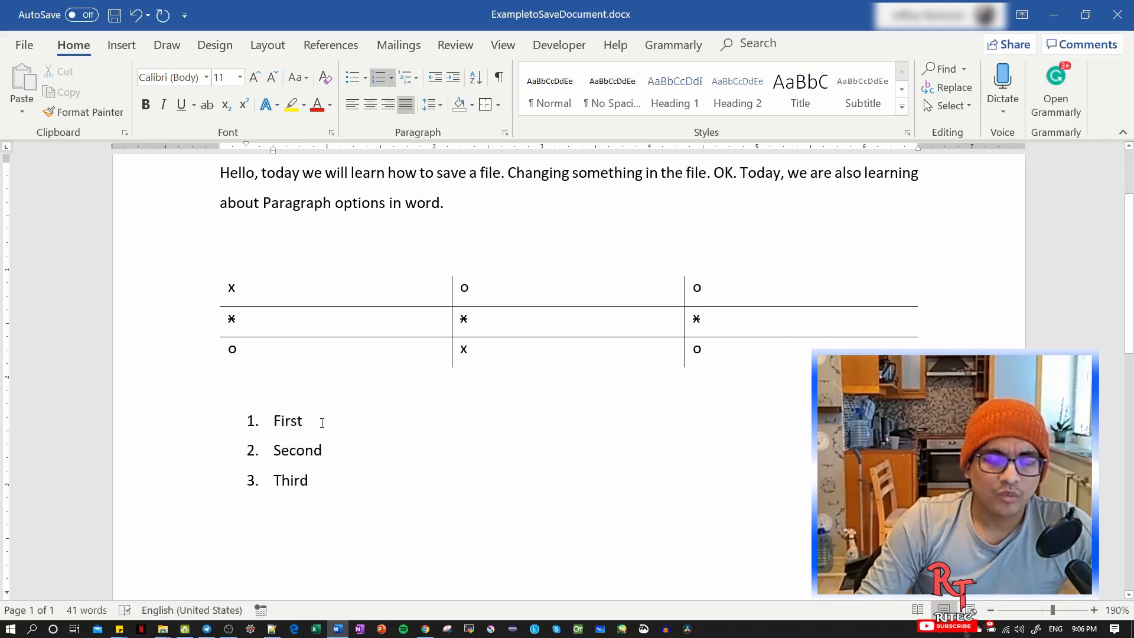
{"action": "key", "text": "Return"}
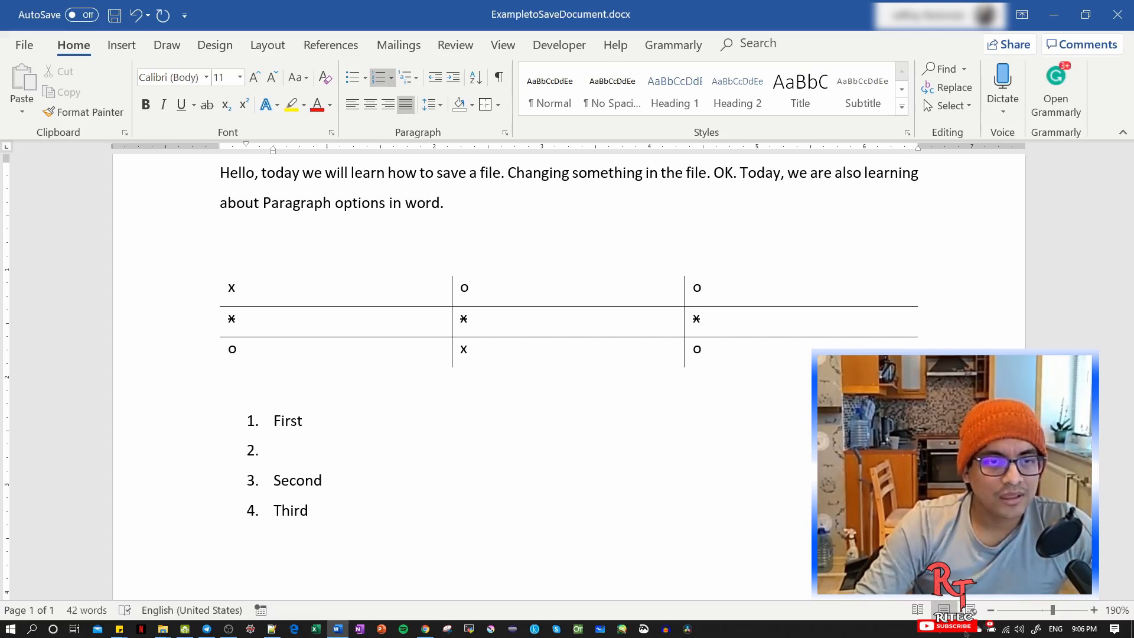
{"action": "key", "text": "Tab"}
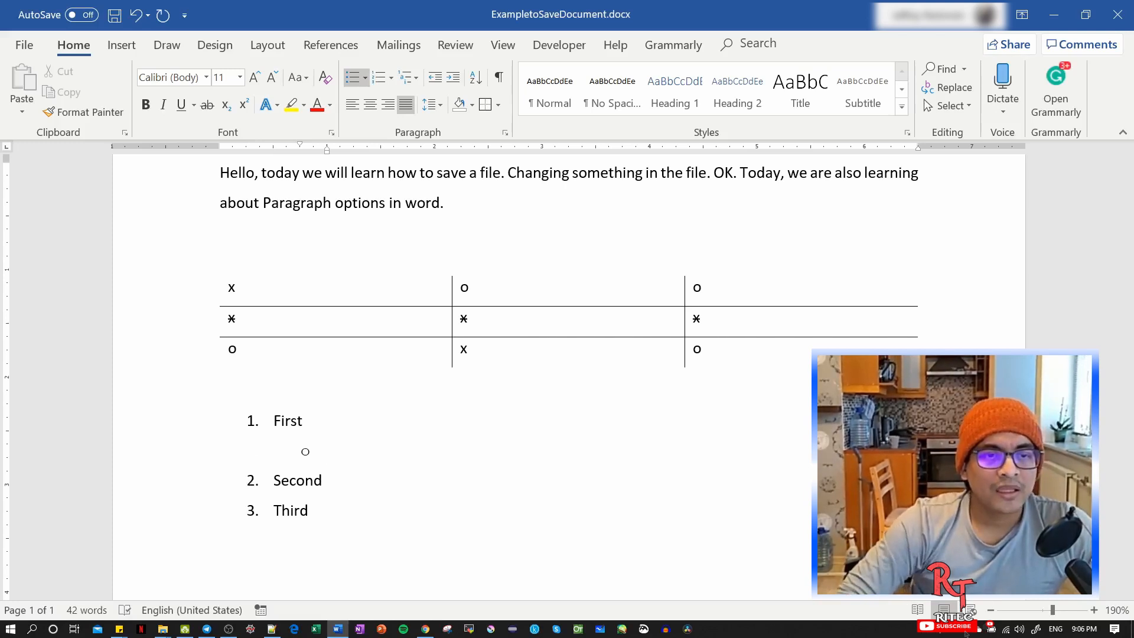
Apply the multilevel list style 1), a), i) to the list.
{"action": "left_click", "coordinate": [419, 80]}
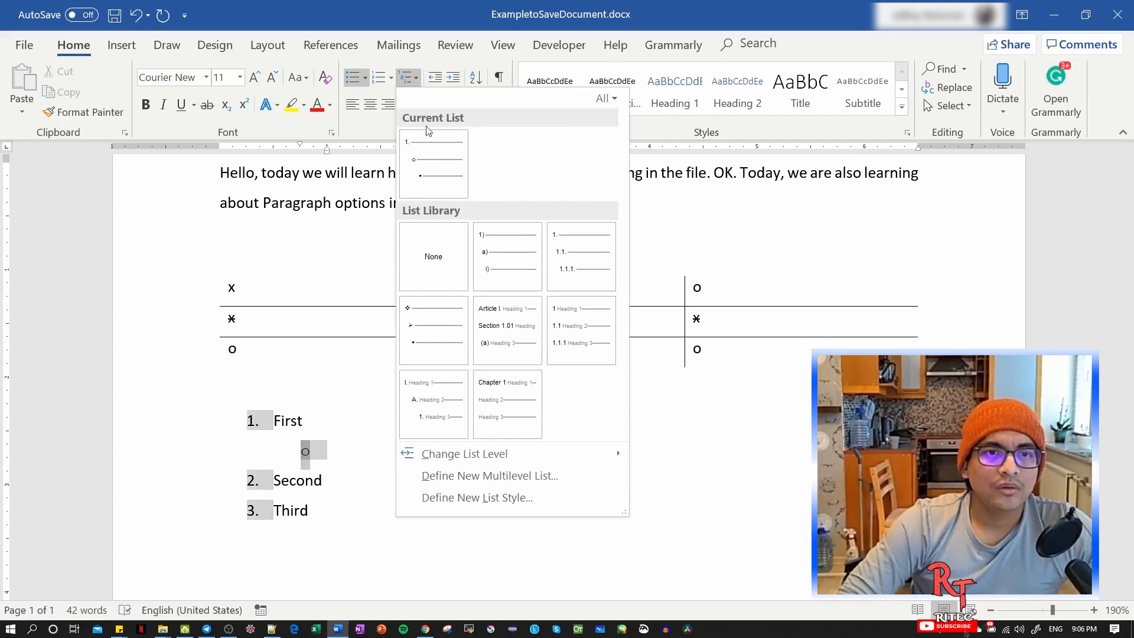
{"action": "mouse_move", "coordinate": [434, 163]}
{"action": "mouse_move", "coordinate": [539, 281]}
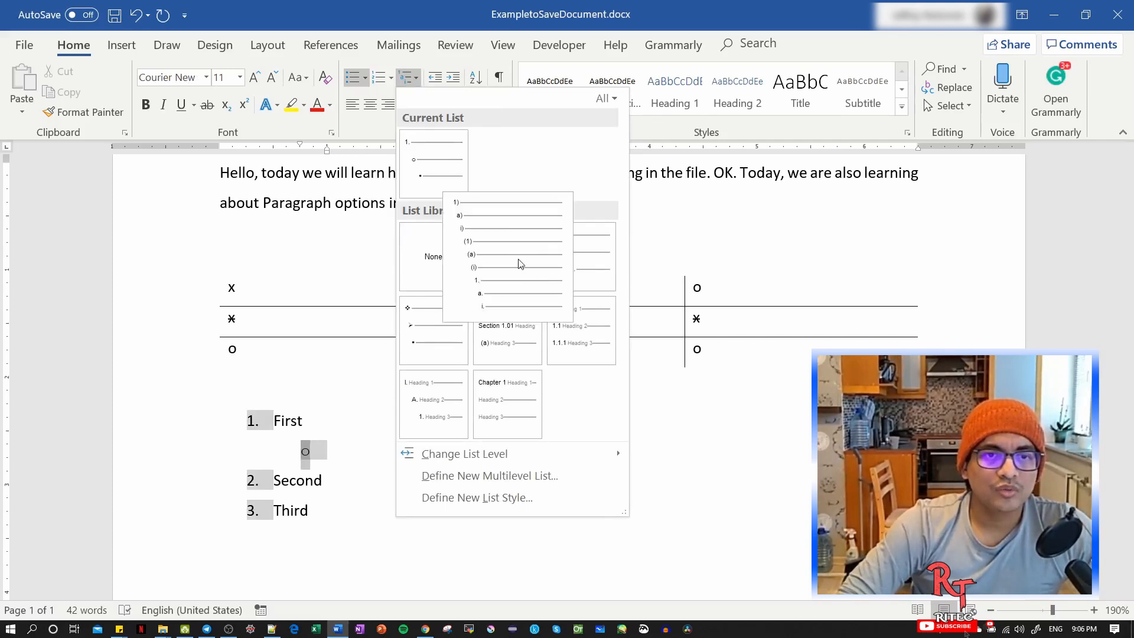
{"action": "mouse_move", "coordinate": [574, 248]}
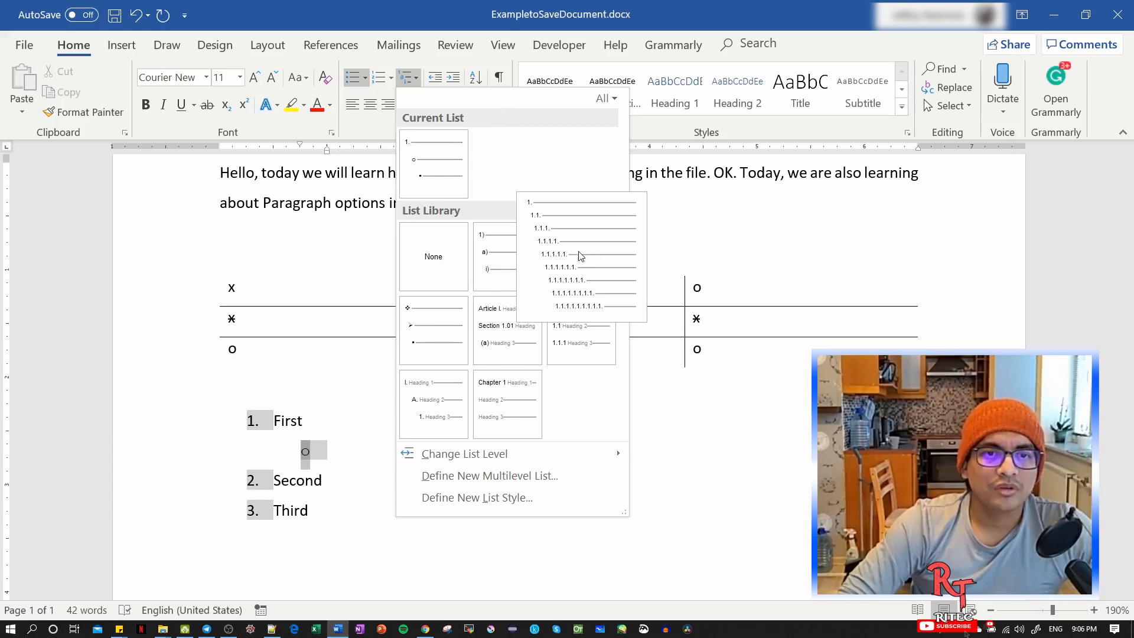
{"action": "left_click", "coordinate": [512, 254]}
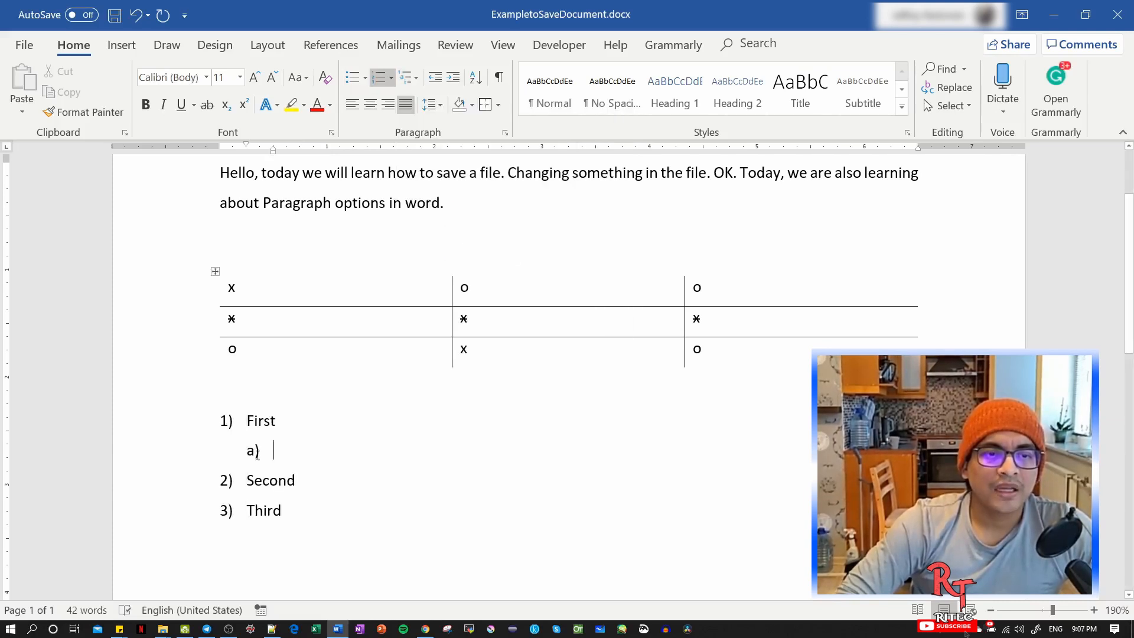
Place the cursor in the empty sub-item under First and apply the multilevel list style 1., 1.1., 1.1.1.
{"action": "left_click_drag", "start_coordinate": [281, 454], "coordinate": [226, 425]}
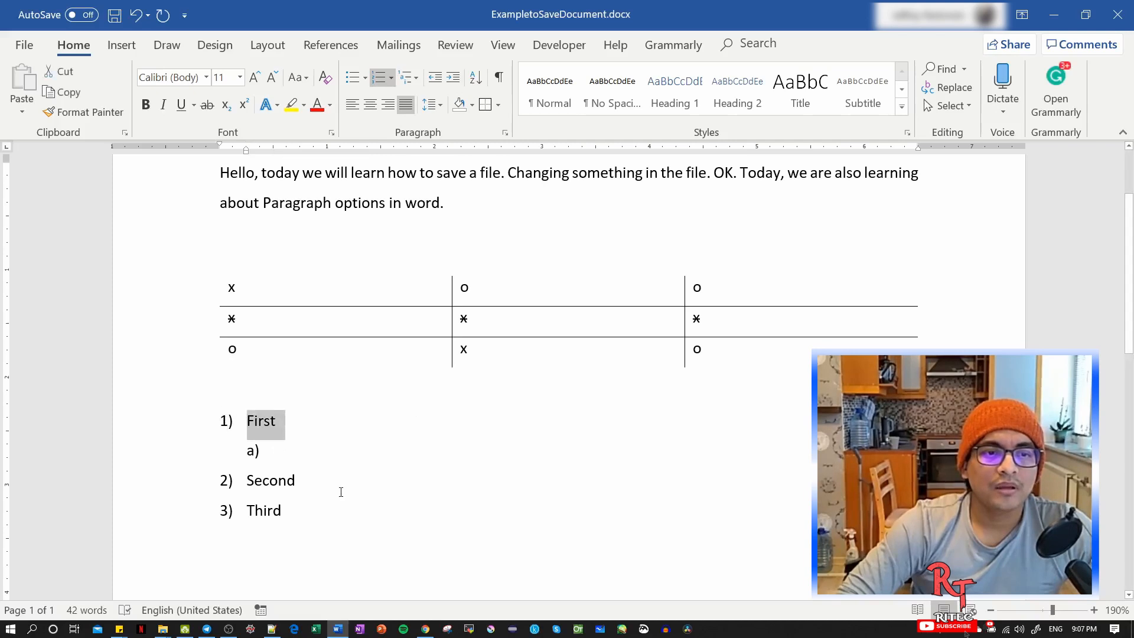
{"action": "left_click", "coordinate": [320, 458]}
{"action": "left_click", "coordinate": [409, 76]}
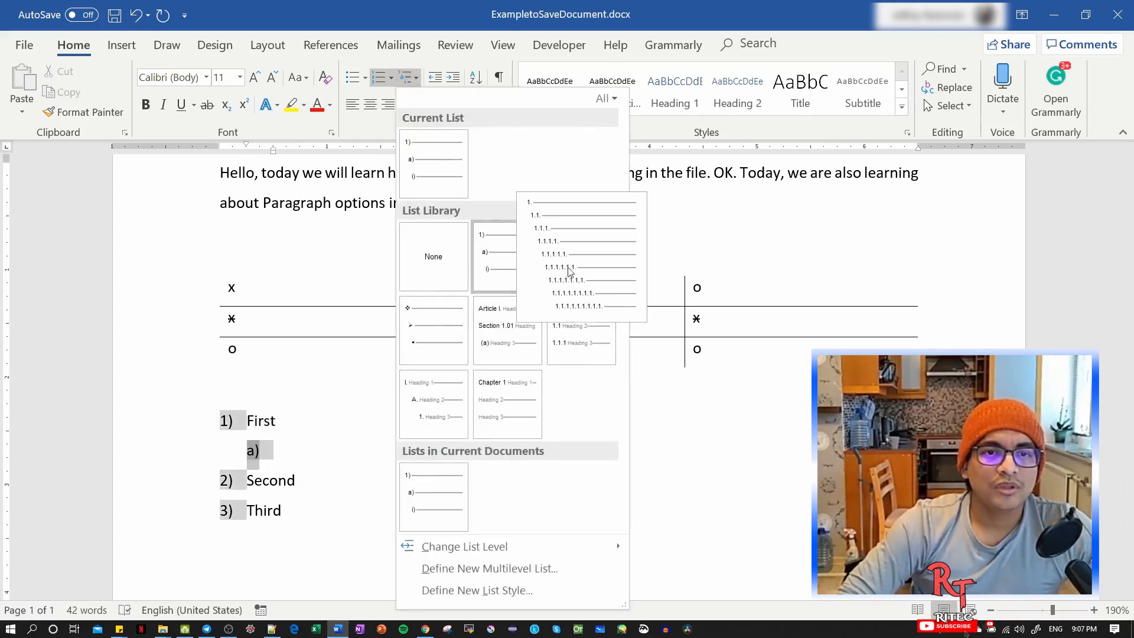
{"action": "left_click", "coordinate": [595, 268]}
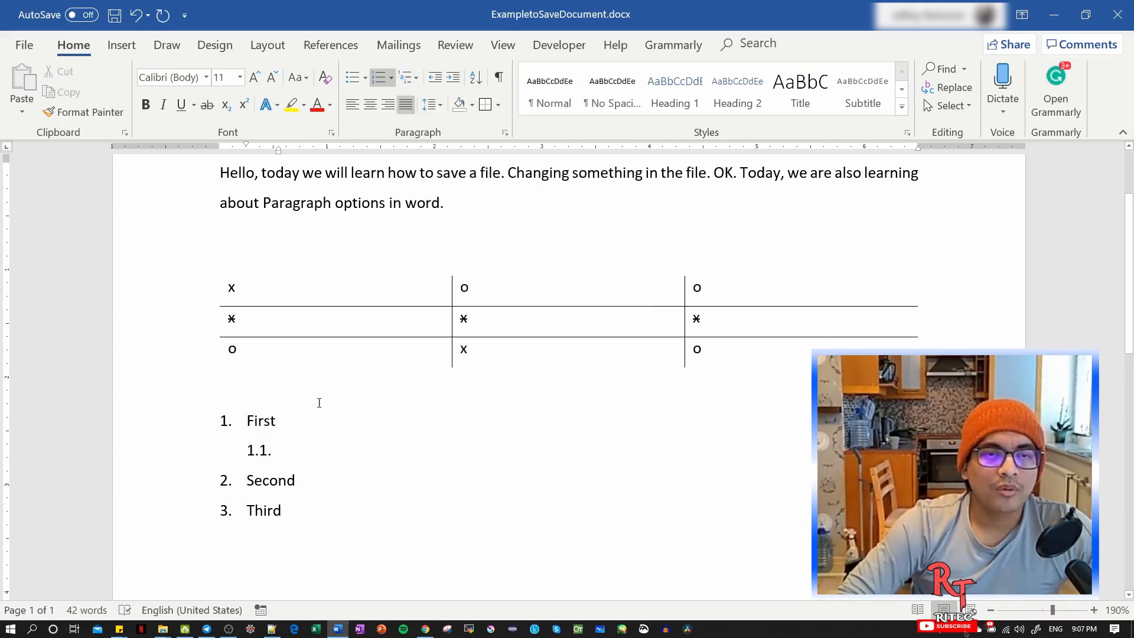
{"action": "left_click", "coordinate": [416, 78]}
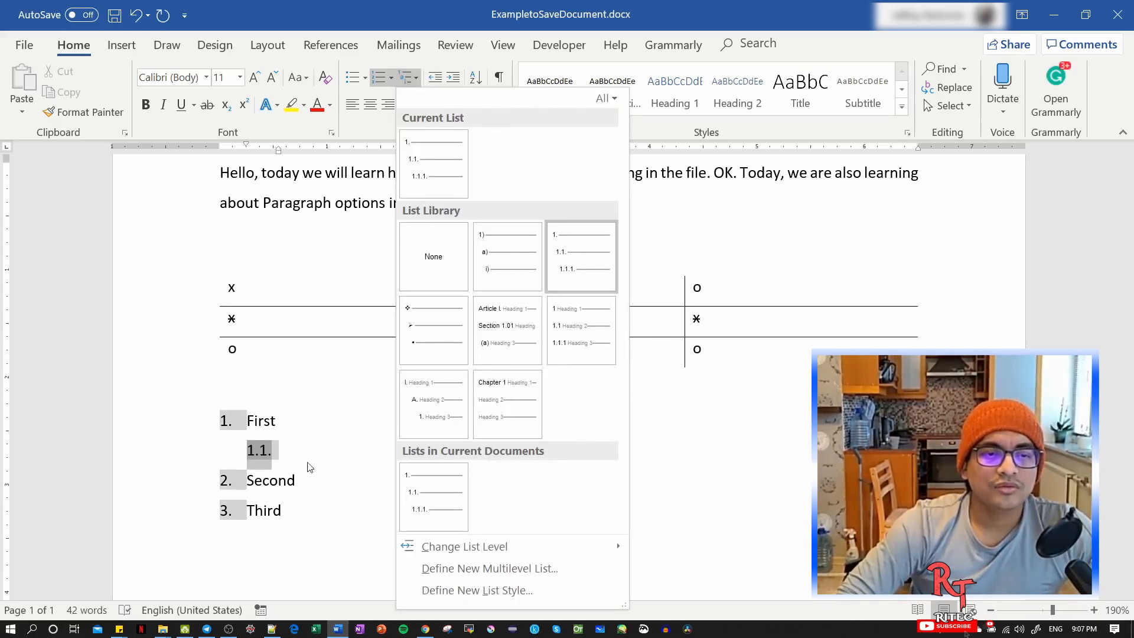
{"action": "left_click", "coordinate": [287, 451]}
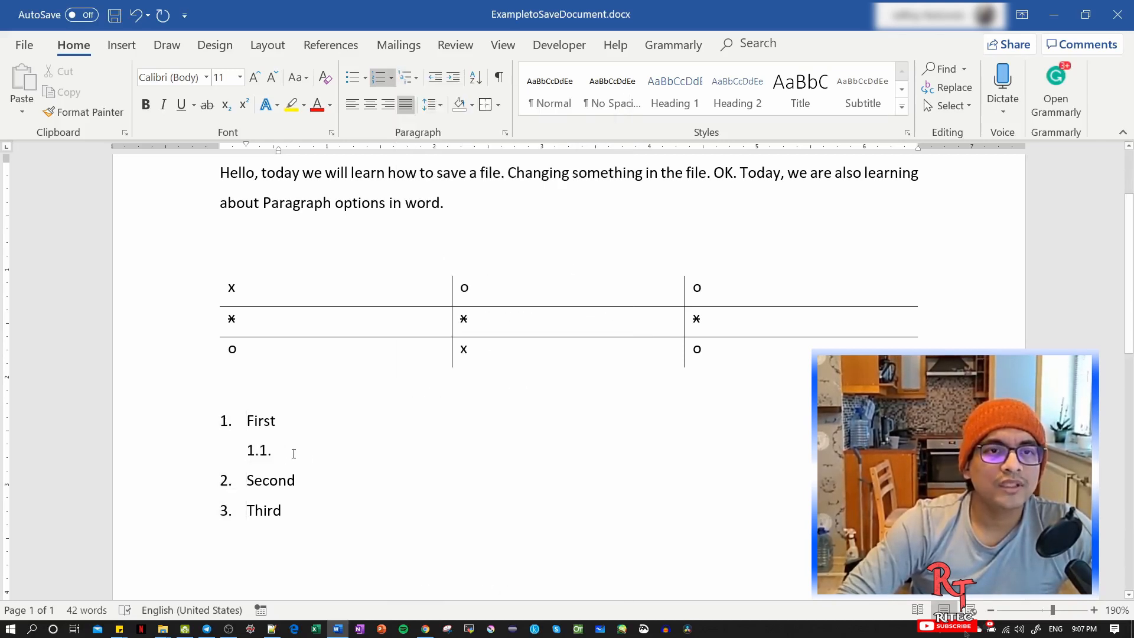
{"action": "left_click", "coordinate": [319, 482]}
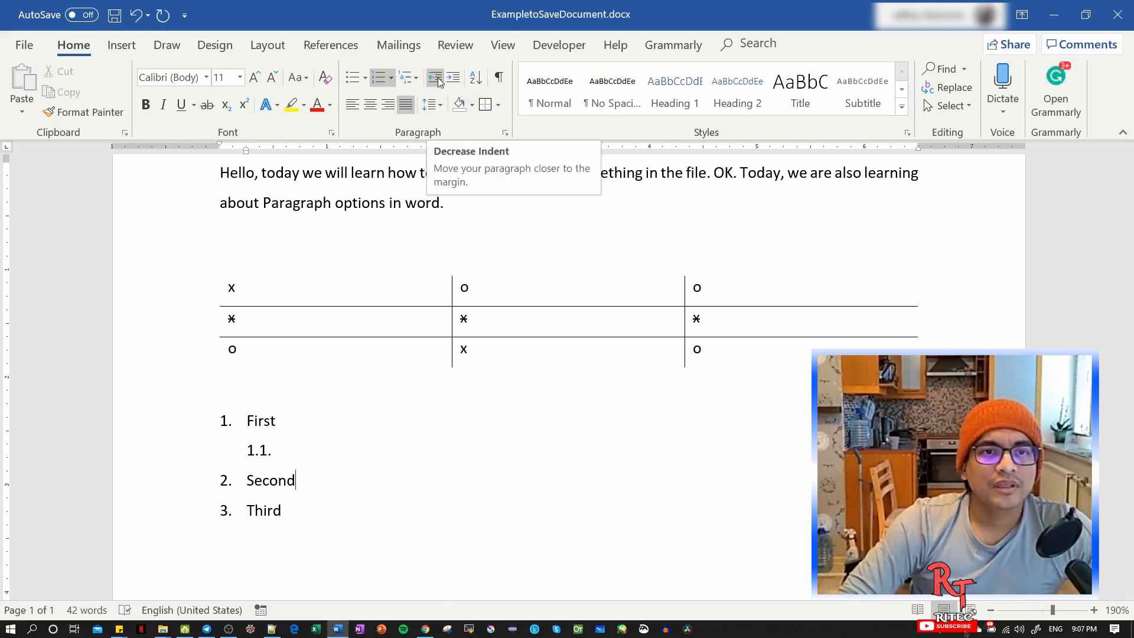
Increase the indent of the whole multilevel list by one level, starting from its First item.
{"action": "left_click", "coordinate": [246, 418]}
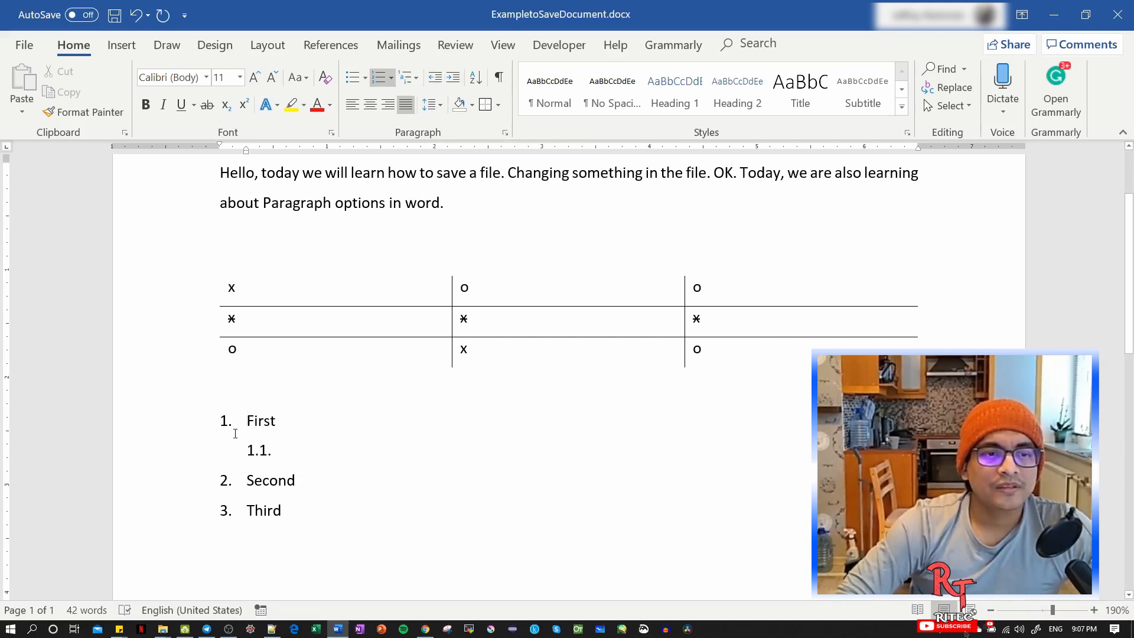
{"action": "left_click", "coordinate": [457, 81]}
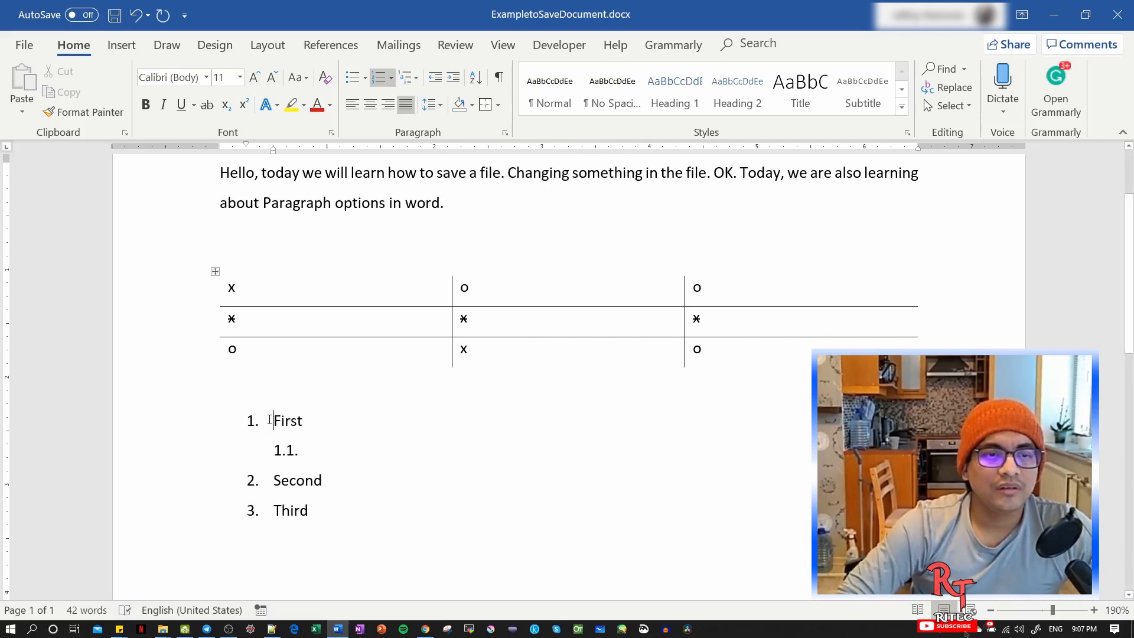
Add two plain lines, Start and Finish, below the list, leaving blank space after the Third item.
{"action": "scroll", "coordinate": [269, 420], "scroll_direction": "down", "scroll_amount": 3}
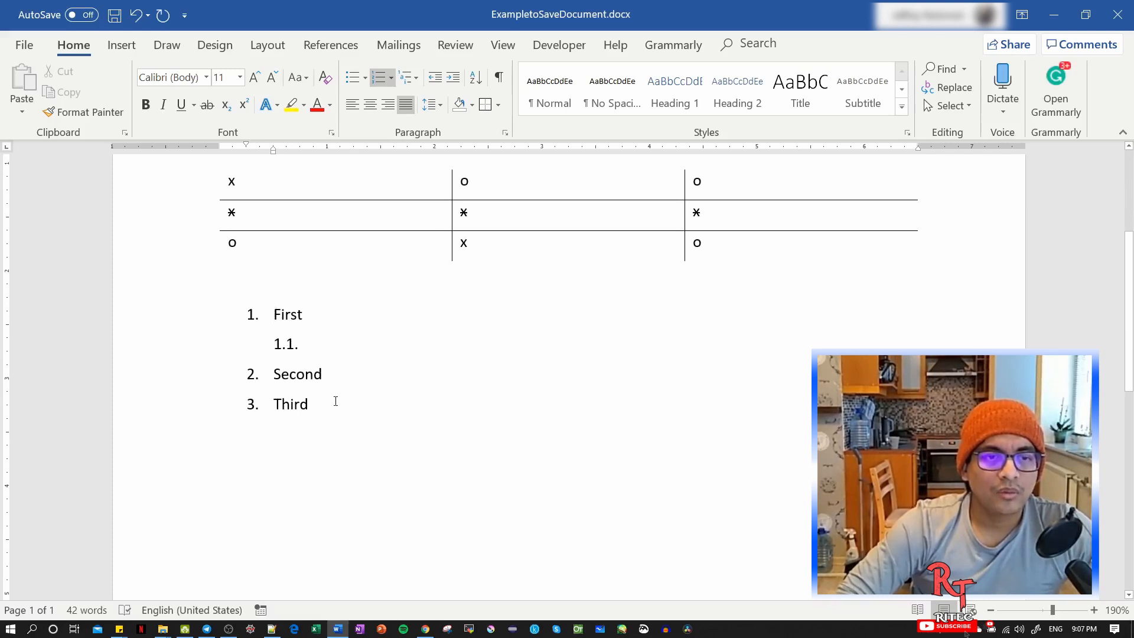
{"action": "key", "text": "Return"}
{"action": "key", "text": "Return"}
{"action": "key", "text": "Return"}
{"action": "key", "text": "Return"}
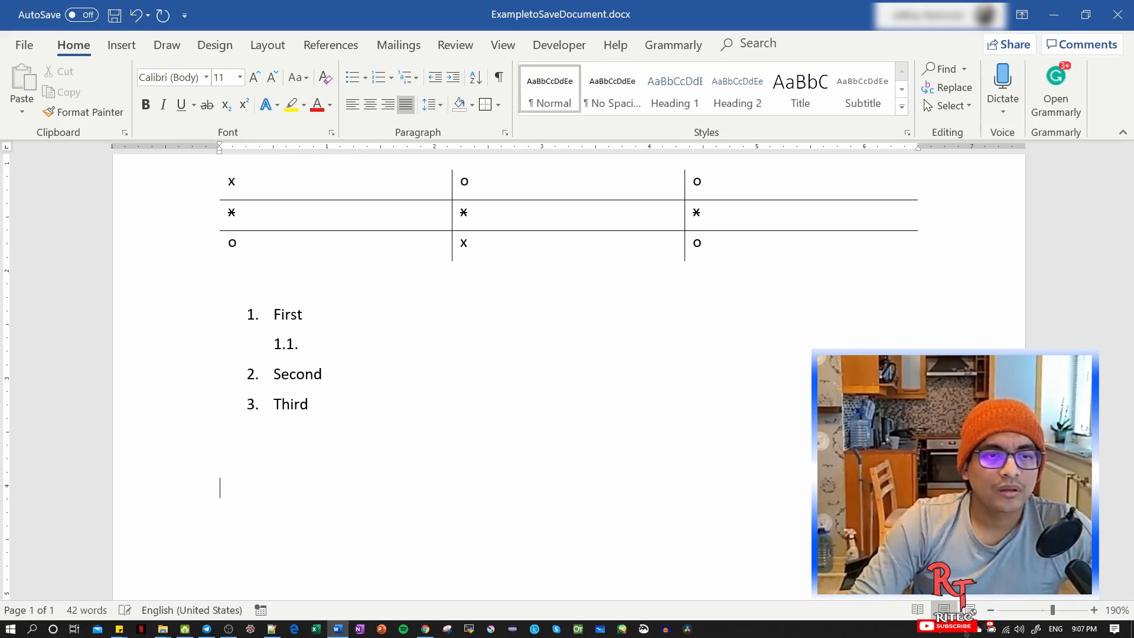
{"action": "key", "text": "BackSpace"}
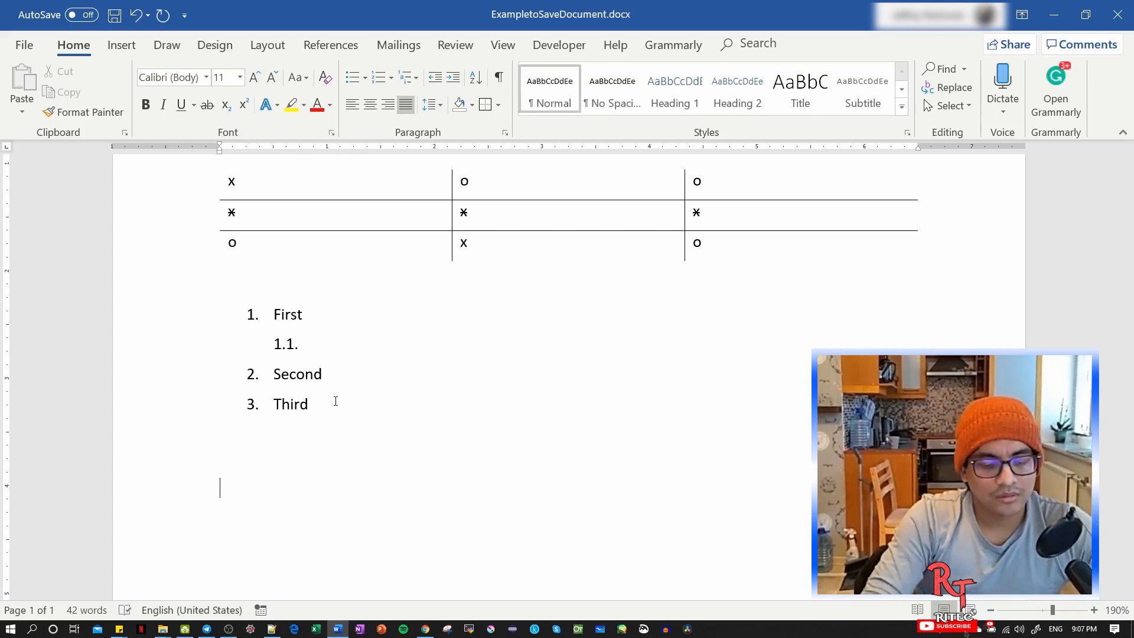
{"action": "type", "text": "stqara"}
{"action": "key", "text": "BackSpace"}
{"action": "key", "text": "BackSpace"}
{"action": "key", "text": "BackSpace"}
{"action": "key", "text": "BackSpace"}
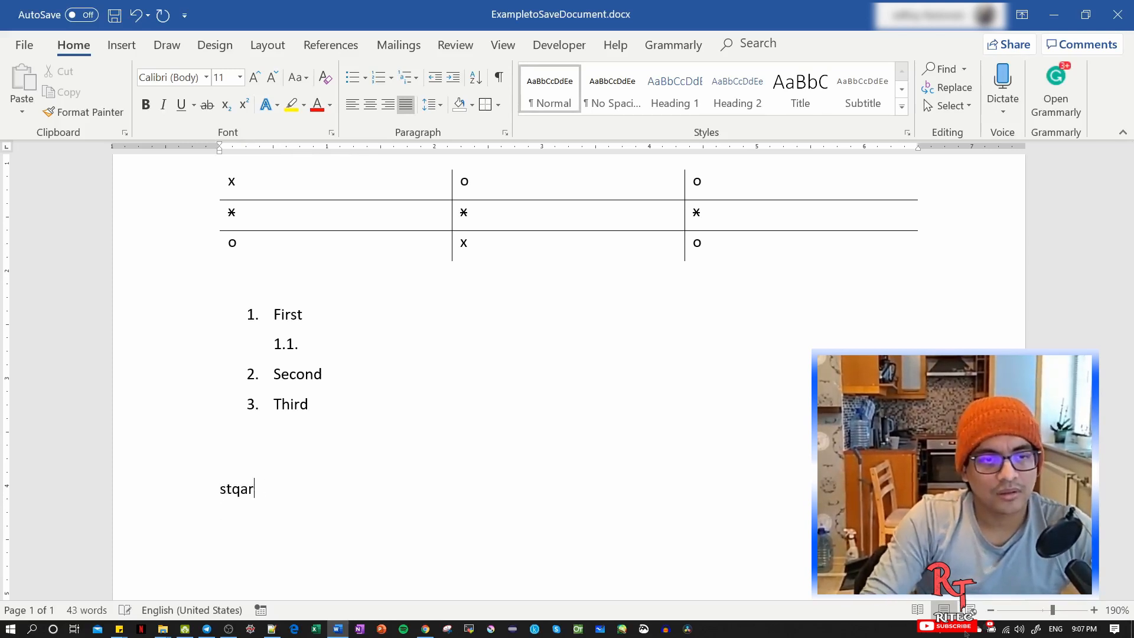
{"action": "type", "text": "art"}
{"action": "key", "text": "Return"}
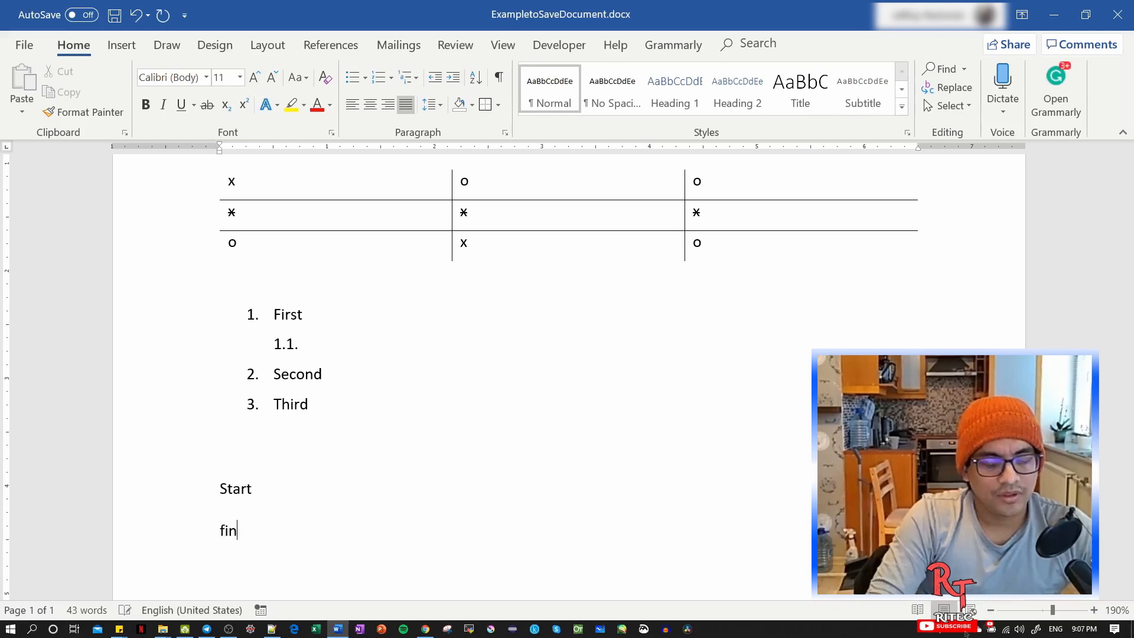
{"action": "type", "text": "finish"}
{"action": "key", "text": "Return"}
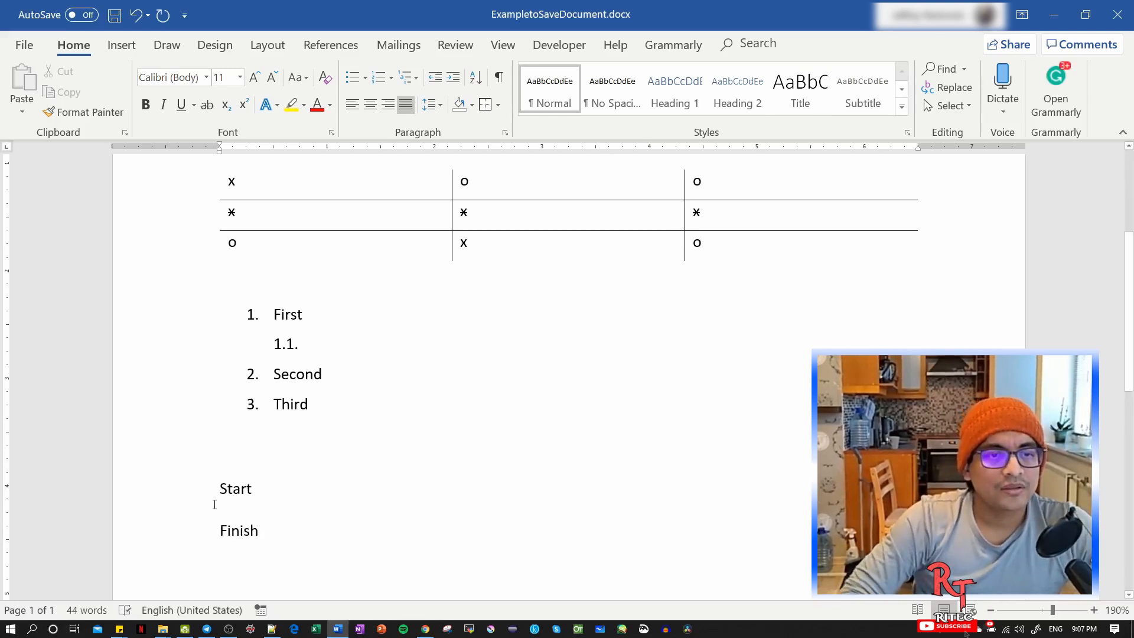
Increase the left indent of the Start line to 1 inch.
{"action": "left_click", "coordinate": [220, 489]}
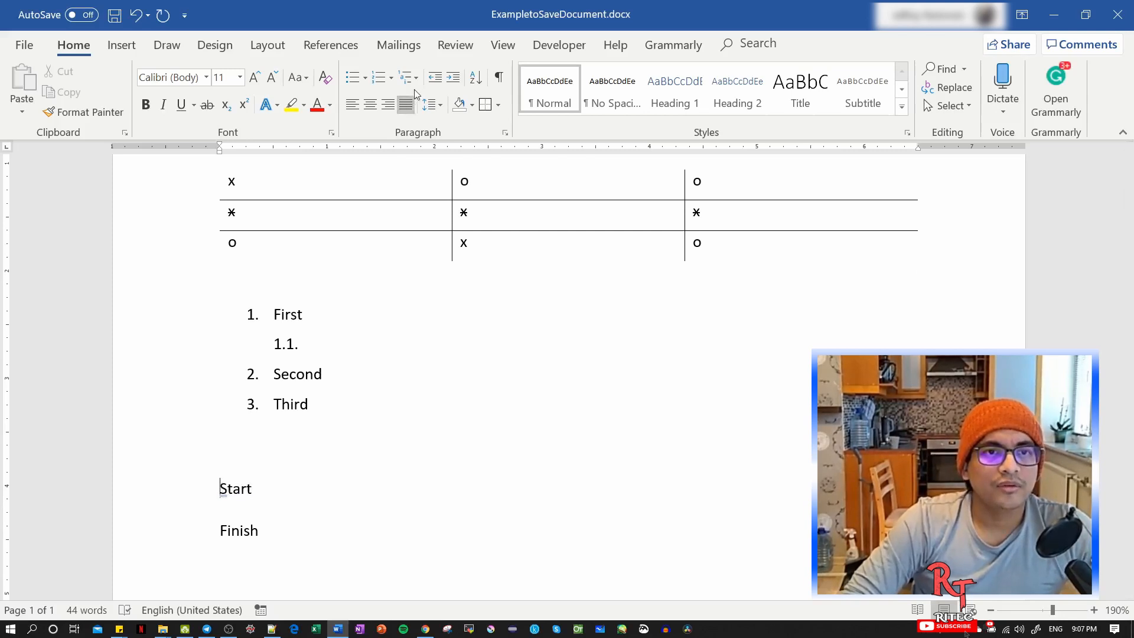
{"action": "left_click", "coordinate": [453, 78]}
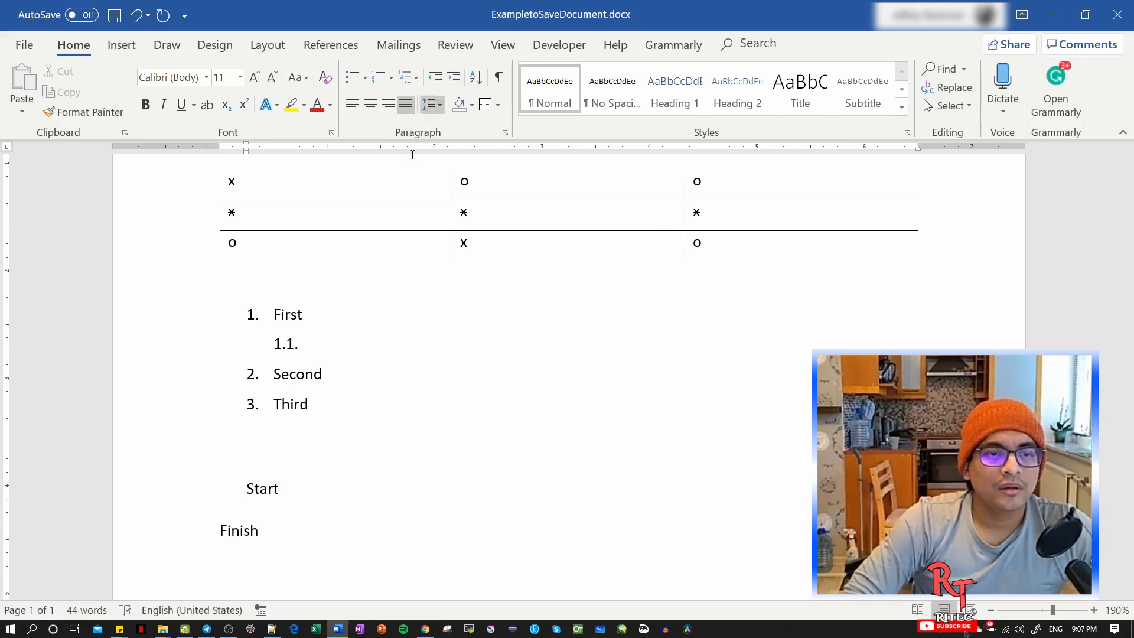
{"action": "left_click", "coordinate": [455, 79]}
Add two lines, Djfgdsjh and dfhsdj, directly below Start at the same indent.
{"action": "left_click", "coordinate": [403, 496]}
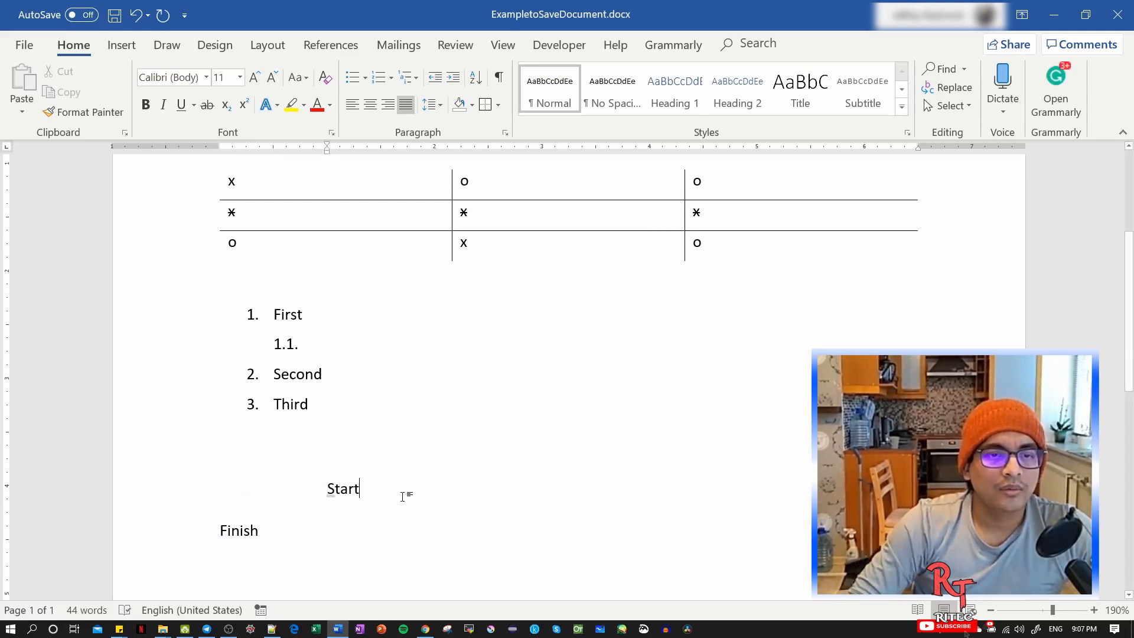
{"action": "key", "text": "Return"}
{"action": "type", "text": "djfgdsjh"}
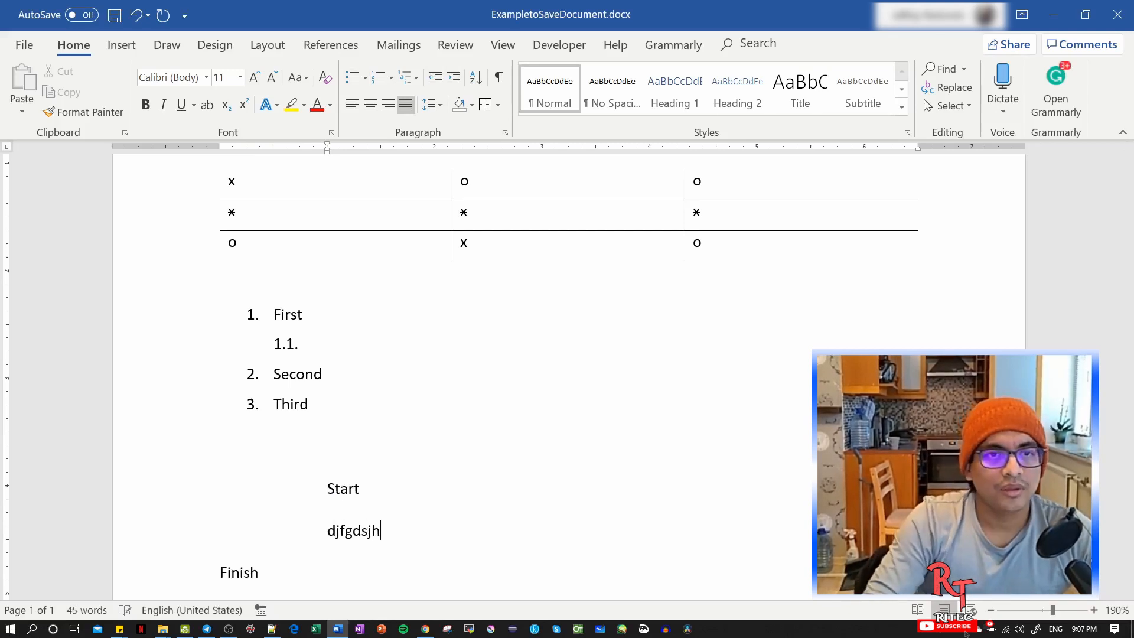
{"action": "key", "text": "Return"}
{"action": "type", "text": "dfhsdj"}
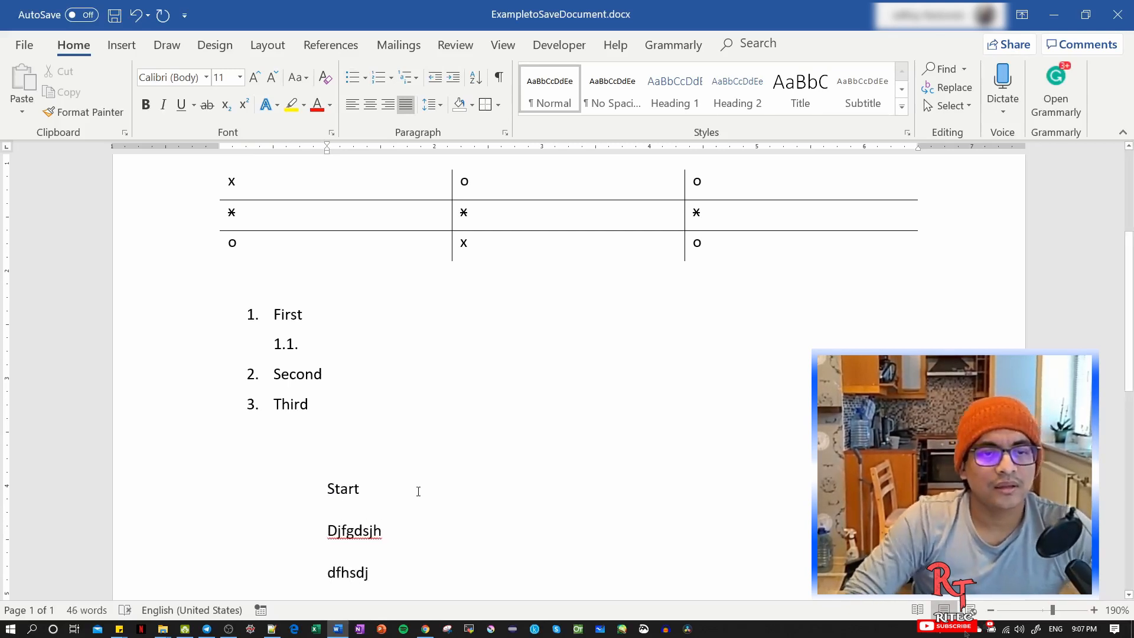
Decrease the indent of the Start line in stages, and increase it again to 1 inch.
{"action": "scroll", "coordinate": [393, 479], "scroll_direction": "down", "scroll_amount": 1}
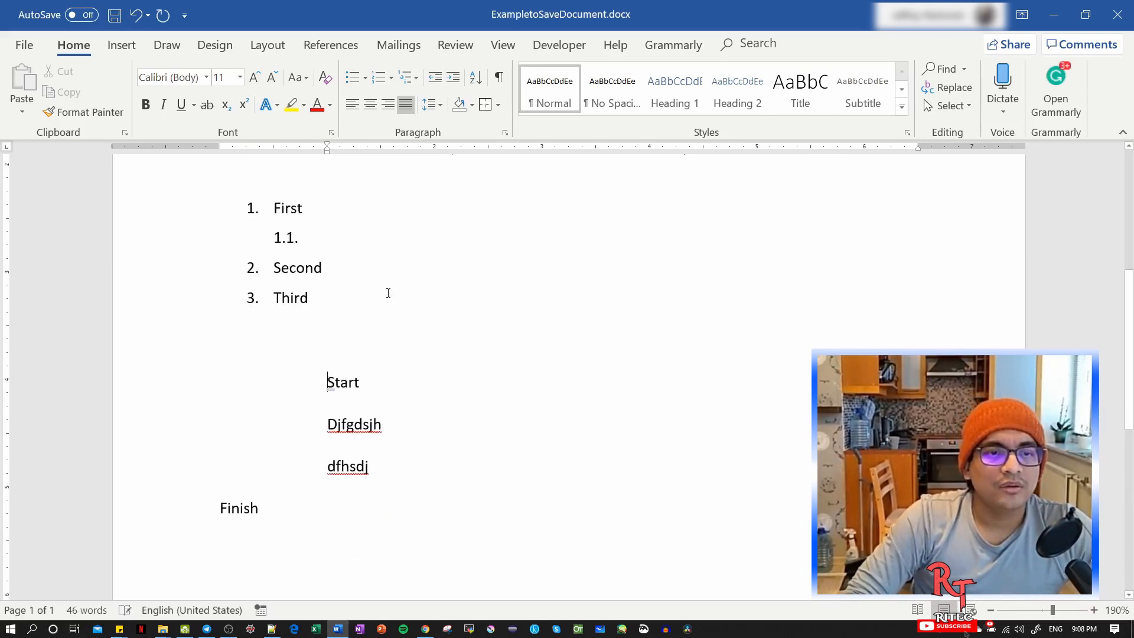
{"action": "left_click", "coordinate": [435, 78]}
{"action": "left_click", "coordinate": [436, 79]}
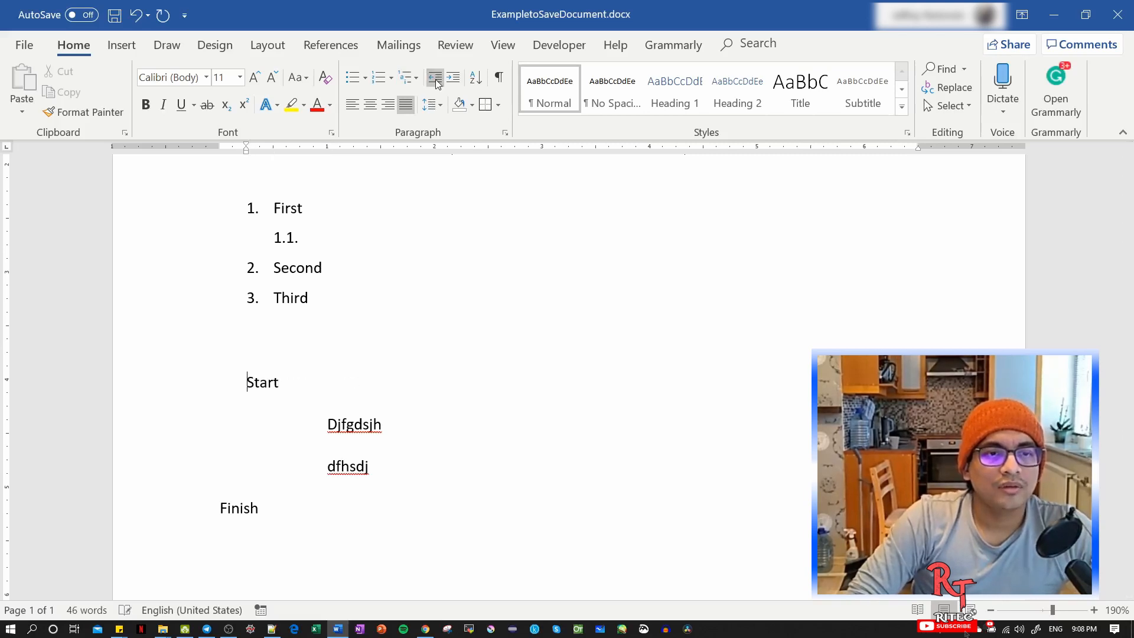
{"action": "left_click", "coordinate": [435, 78]}
{"action": "left_click", "coordinate": [453, 78]}
{"action": "left_click", "coordinate": [453, 78]}
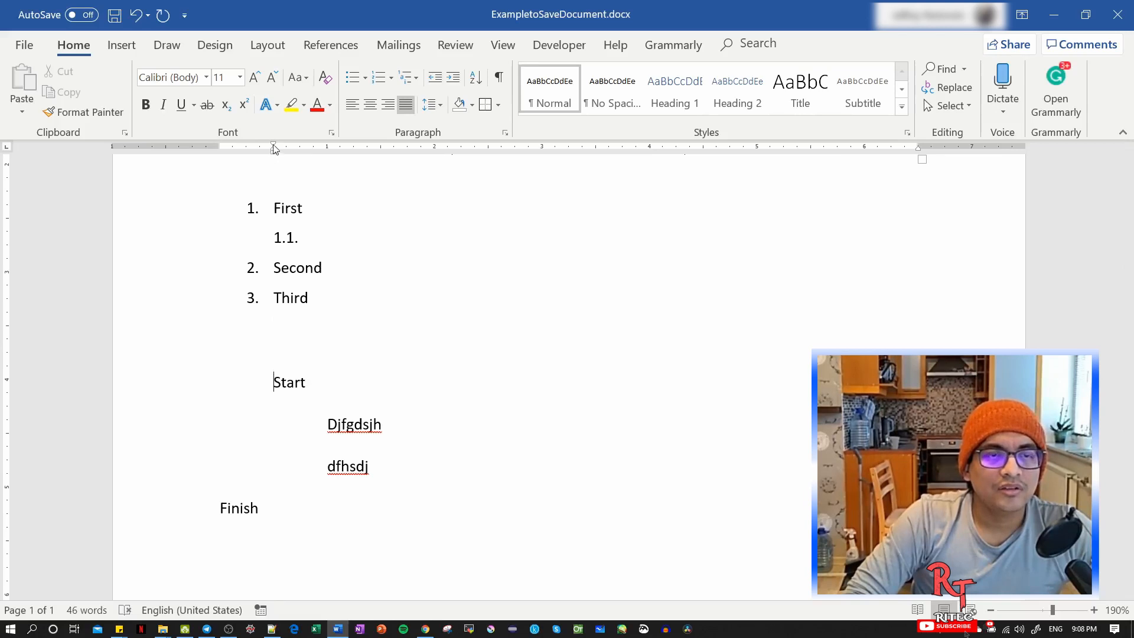
{"action": "left_click", "coordinate": [453, 77]}
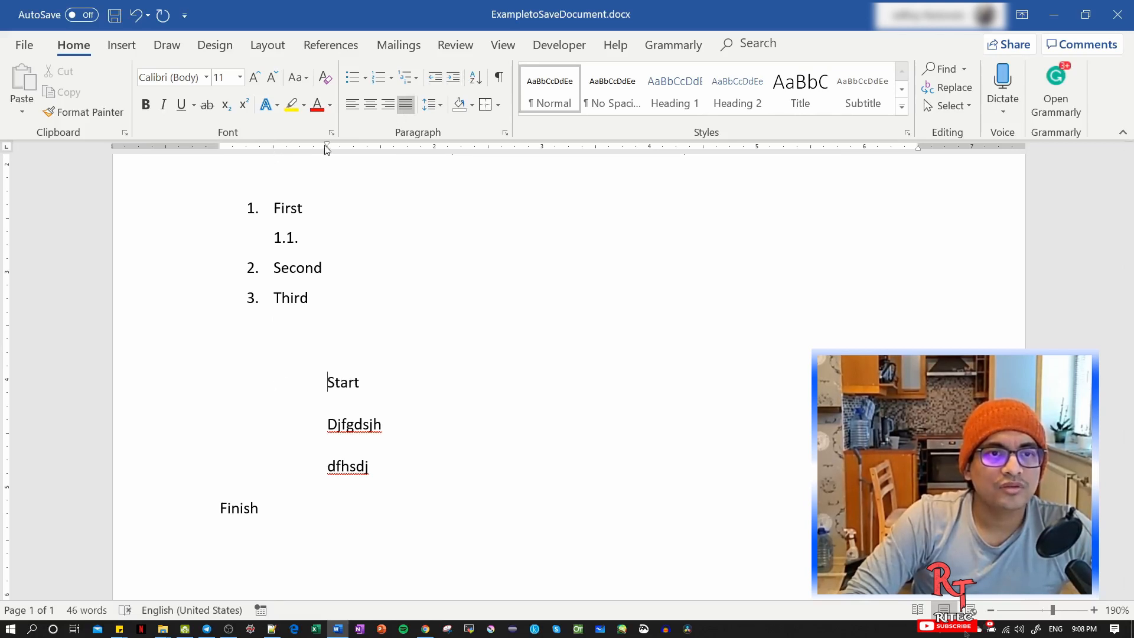
Try adjusting the Start line's indent marker on the ruler and undo the adjustment.
{"action": "mouse_move", "coordinate": [329, 149]}
{"action": "left_mouse_down"}
{"action": "mouse_move", "coordinate": [248, 150]}
{"action": "mouse_move", "coordinate": [327, 152]}
{"action": "left_mouse_up"}
{"action": "key", "text": "ctrl+z"}
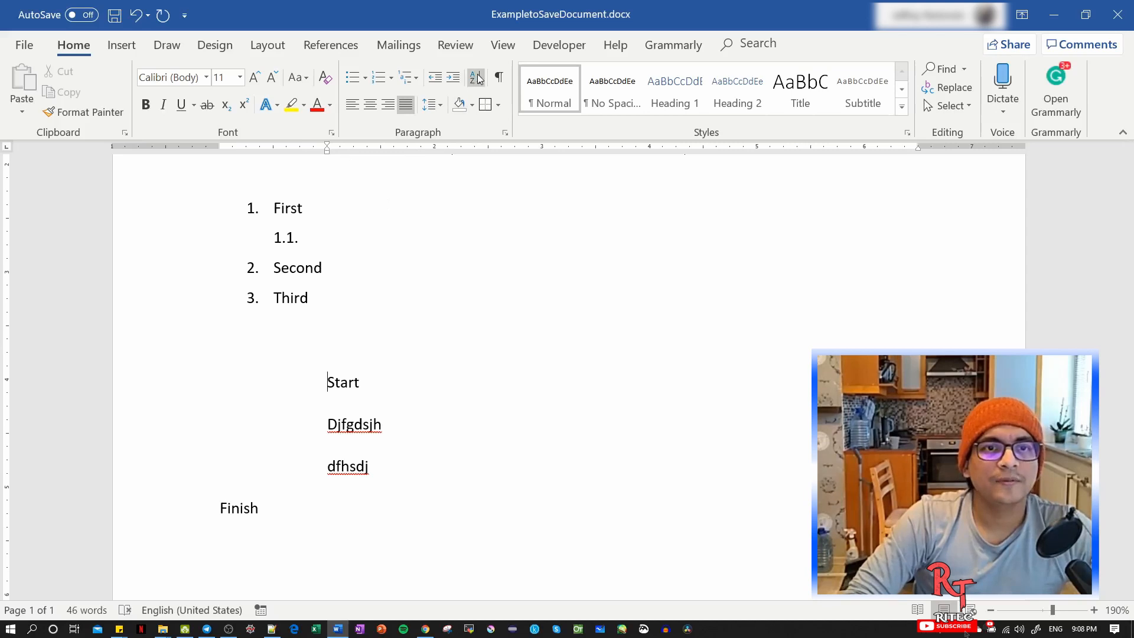
Replace the text of the numbered list's item 2 with Third.
{"action": "scroll", "coordinate": [324, 321], "scroll_direction": "up", "scroll_amount": 3}
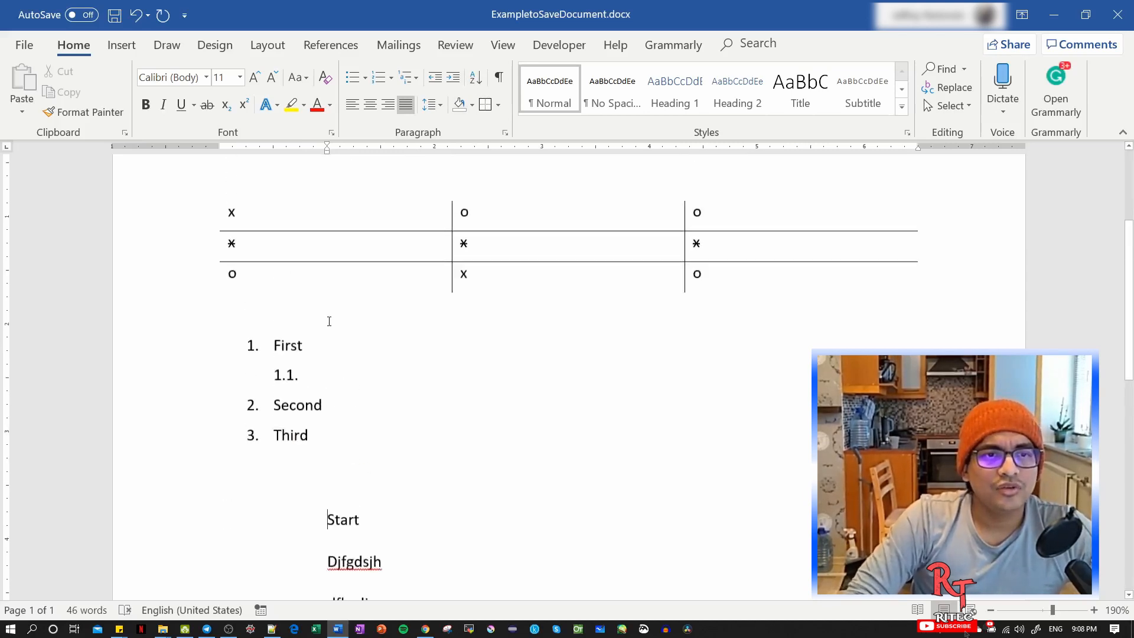
{"action": "left_click", "coordinate": [297, 429]}
{"action": "double_click", "coordinate": [307, 430]}
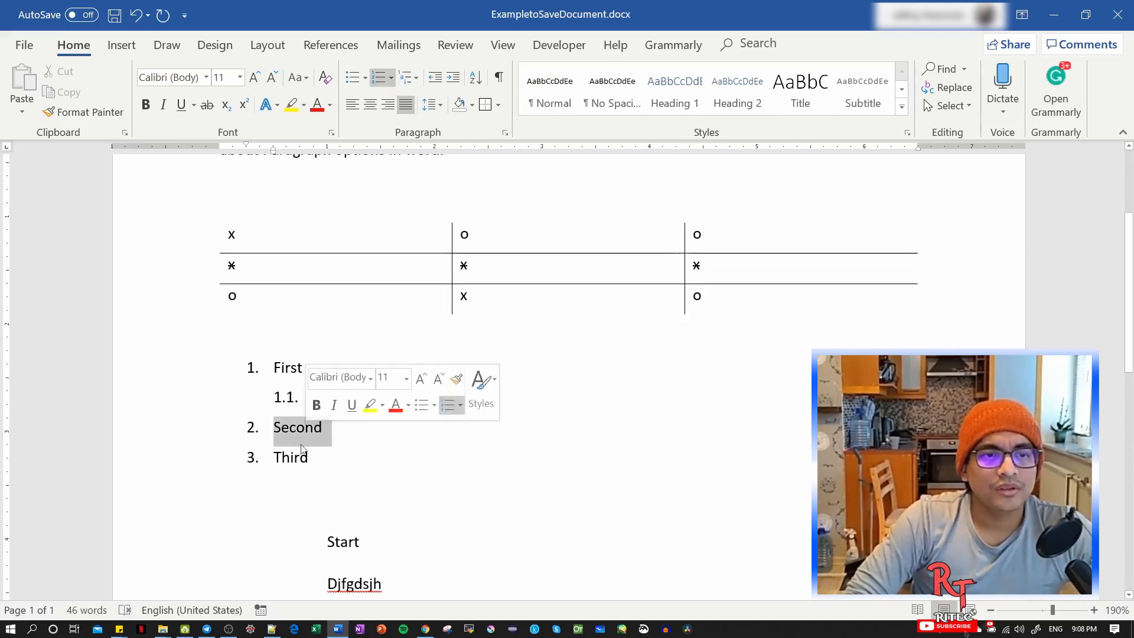
{"action": "type", "text": "Thri"}
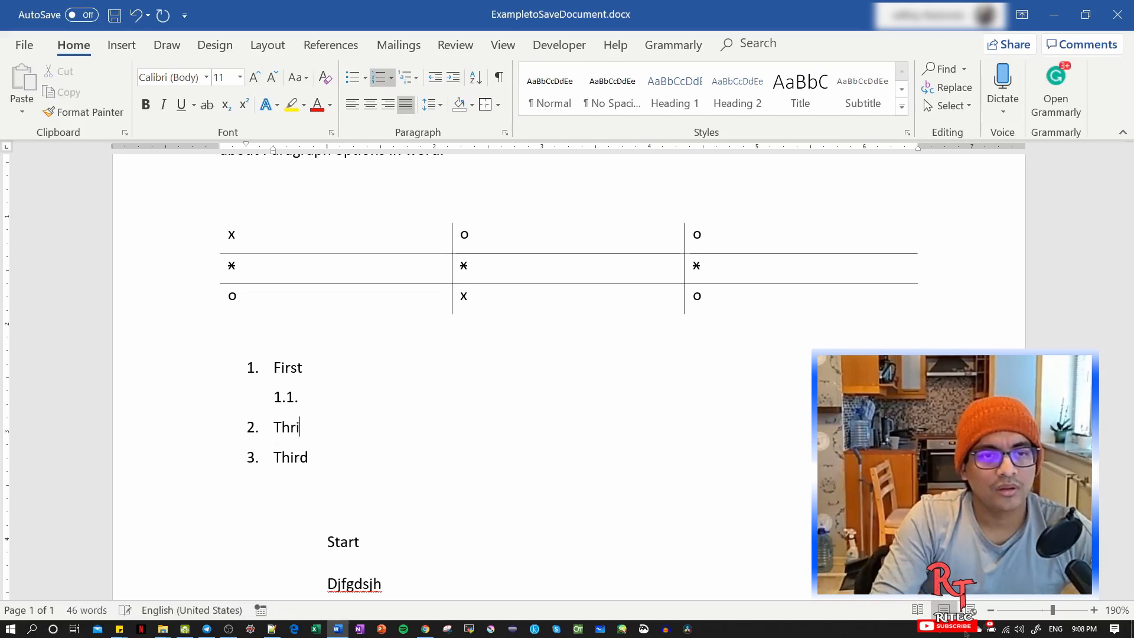
{"action": "key", "text": "BackSpace"}
{"action": "type", "text": "rd"}
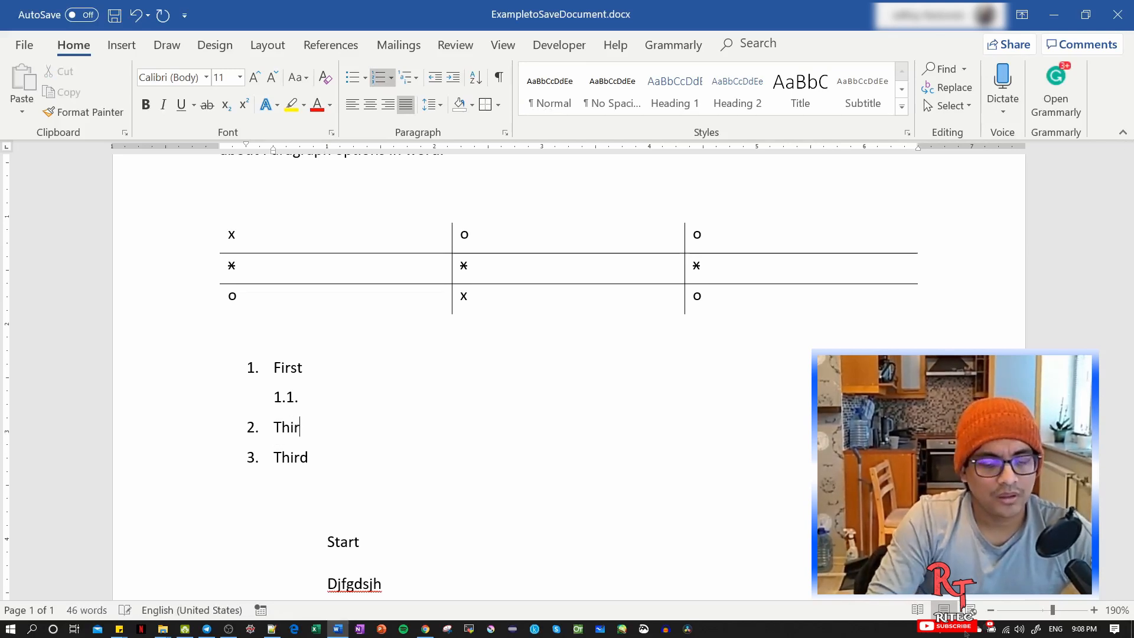
Delete the empty sub-item under First and change the text of the list's last item to Second.
{"action": "left_click", "coordinate": [313, 393]}
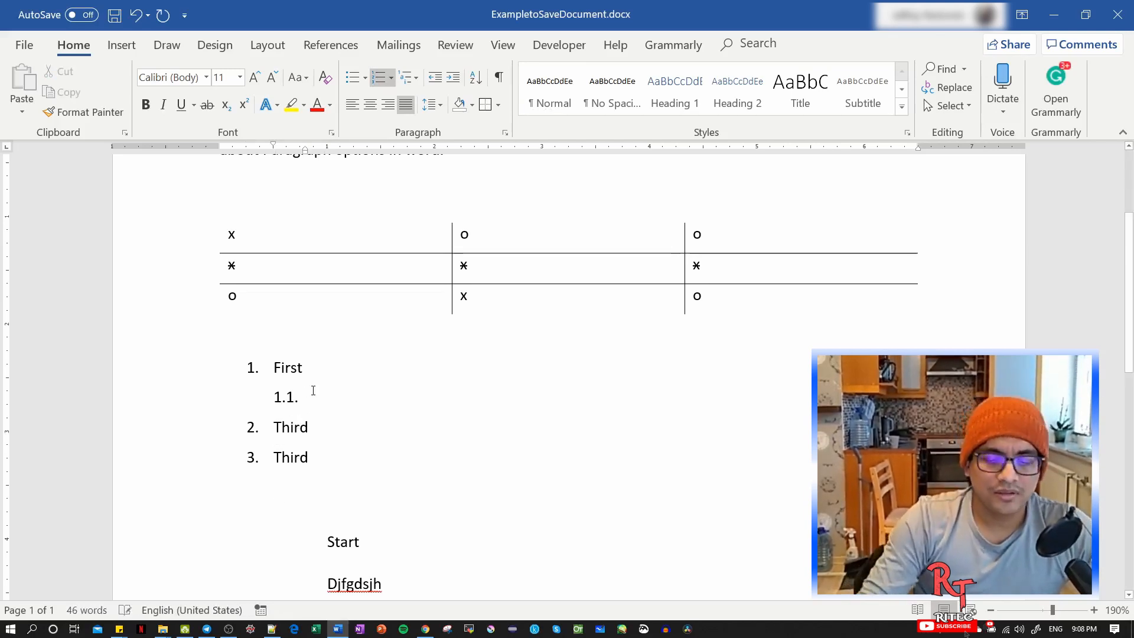
{"action": "key", "text": "BackSpace"}
{"action": "key", "text": "BackSpace"}
{"action": "key", "text": "BackSpace"}
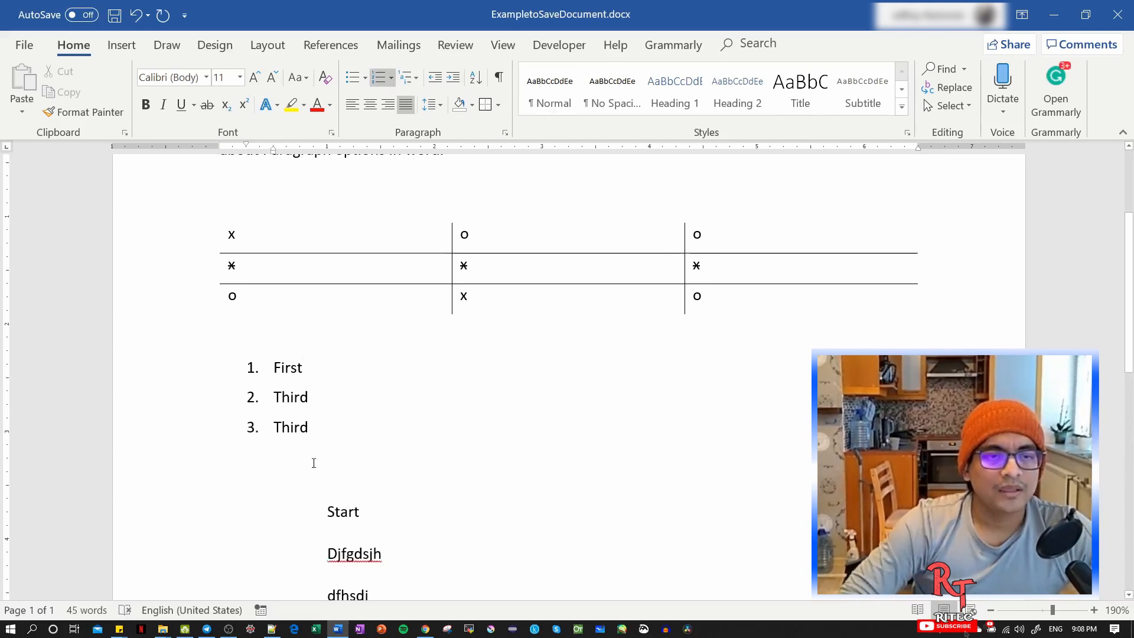
{"action": "double_click", "coordinate": [304, 427]}
{"action": "type", "text": "Second"}
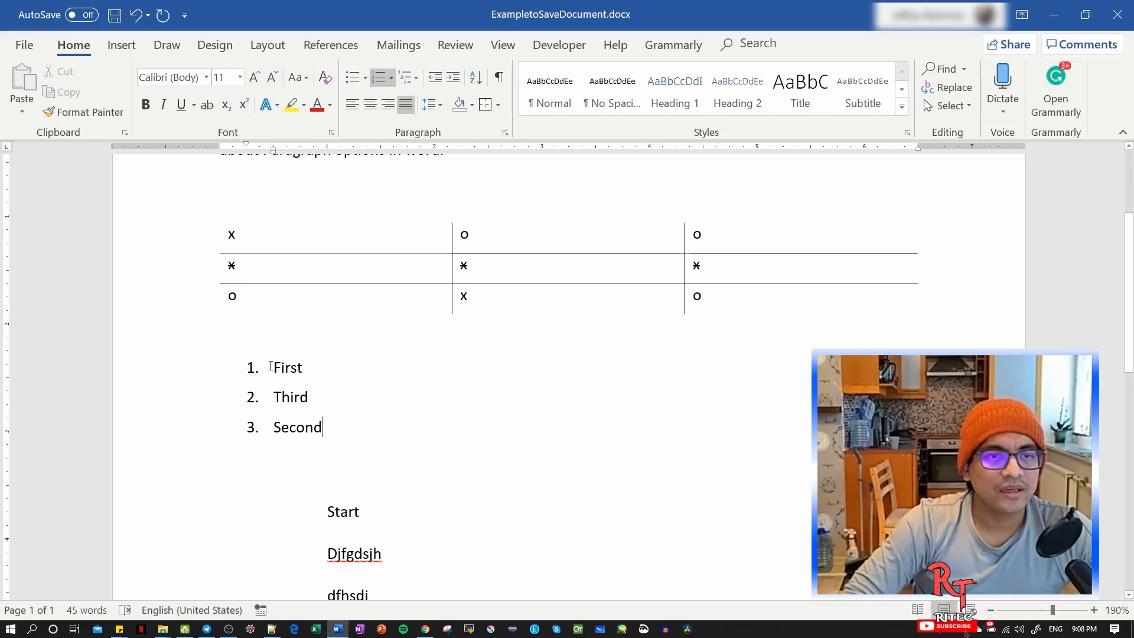
Sort the three list items by paragraphs as text in ascending order.
{"action": "left_click_drag", "start_coordinate": [270, 366], "coordinate": [335, 428]}
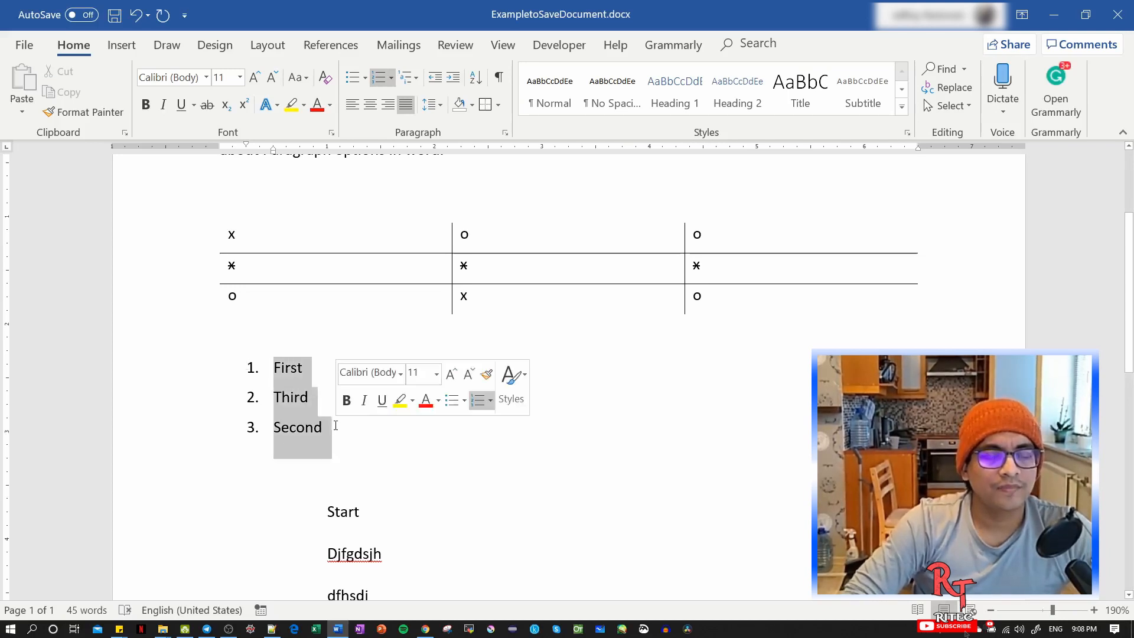
{"action": "left_click", "coordinate": [481, 78]}
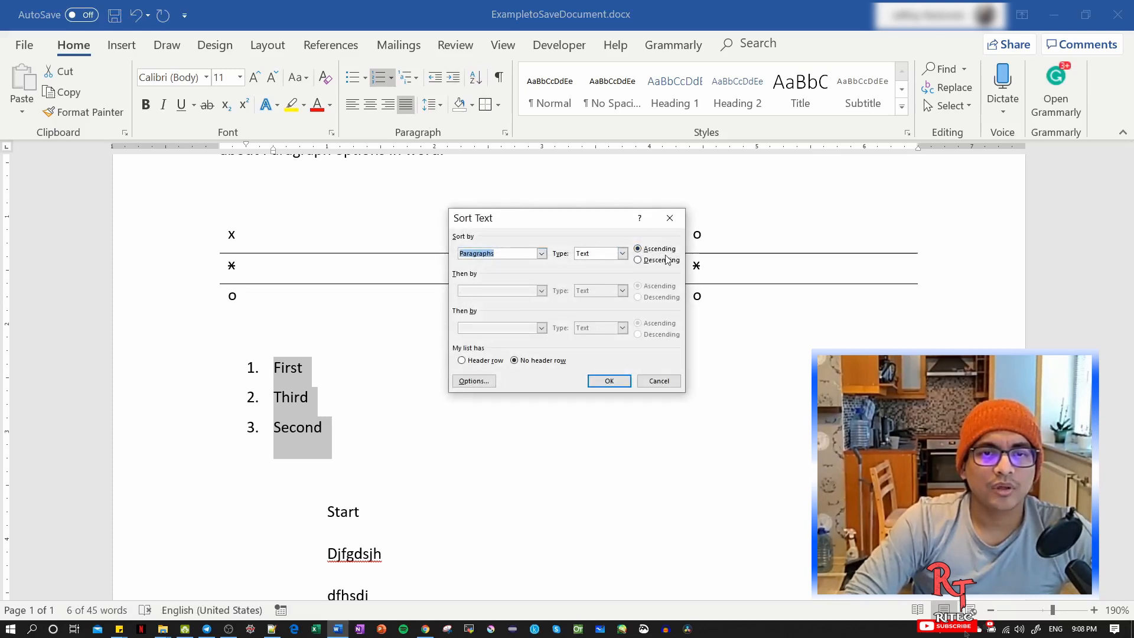
{"action": "left_click", "coordinate": [608, 383]}
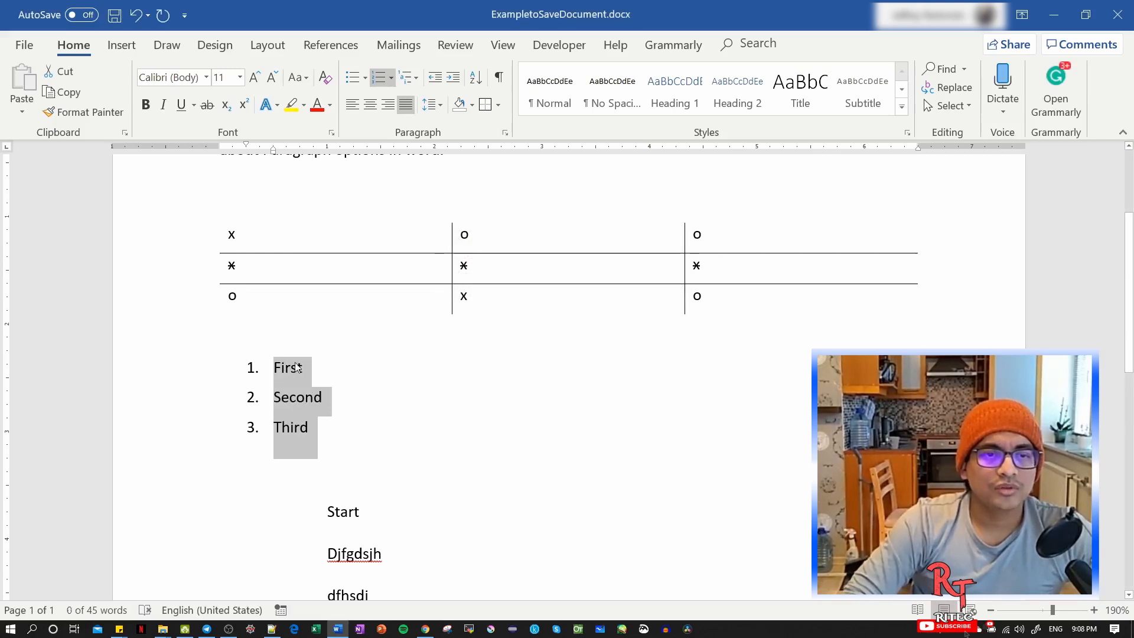
Show the formatting marks throughout the document and place the cursor just before "save" in the opening paragraph.
{"action": "scroll", "coordinate": [298, 368], "scroll_direction": "down", "scroll_amount": 2}
{"action": "scroll", "coordinate": [296, 362], "scroll_direction": "up", "scroll_amount": 4}
{"action": "scroll", "coordinate": [296, 363], "scroll_direction": "down", "scroll_amount": 4}
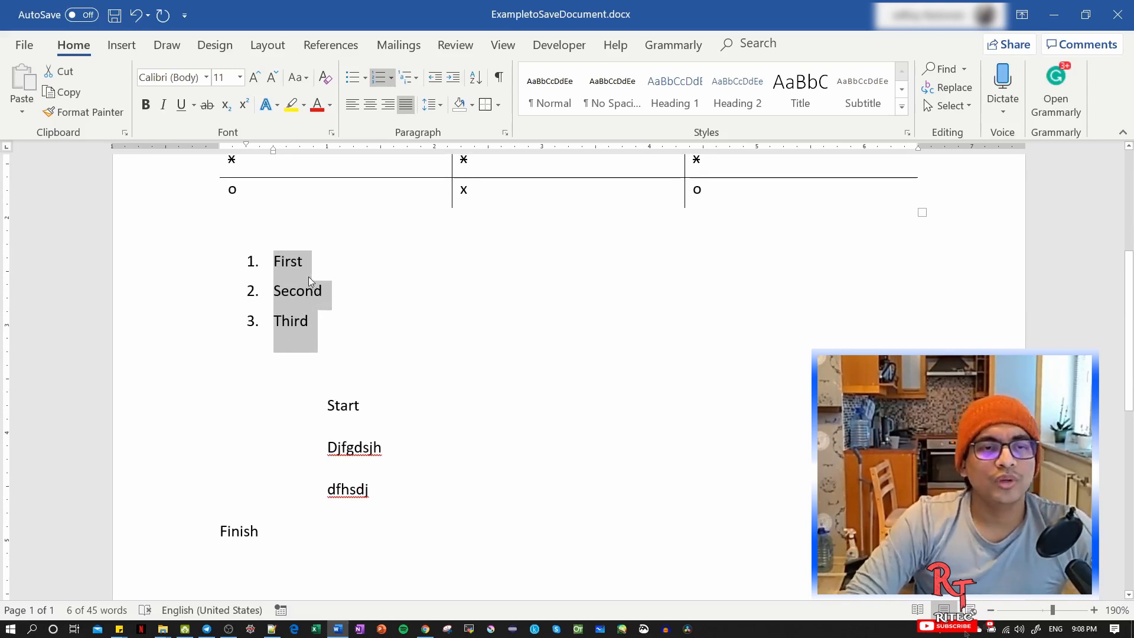
{"action": "left_click", "coordinate": [500, 78]}
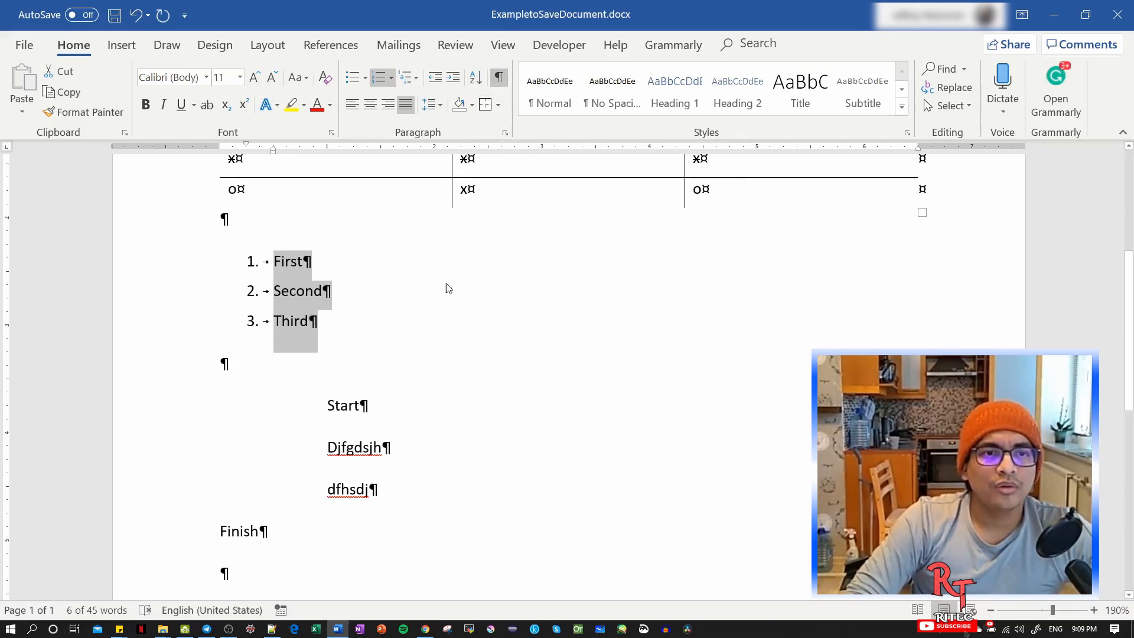
{"action": "scroll", "coordinate": [413, 333], "scroll_direction": "up", "scroll_amount": 3}
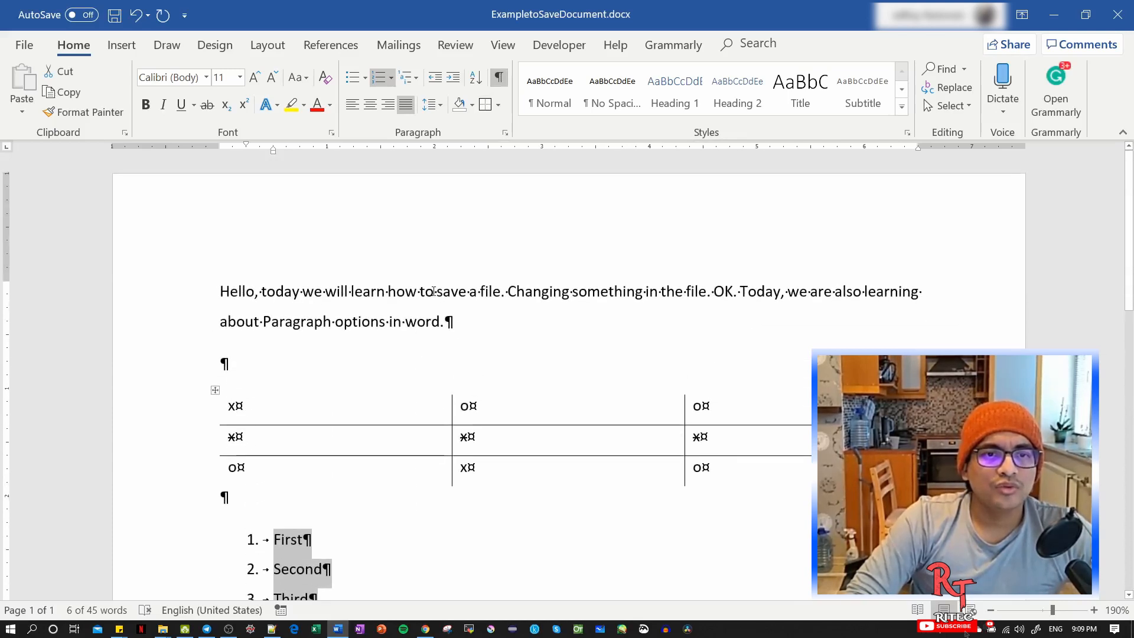
{"action": "left_click", "coordinate": [438, 291]}
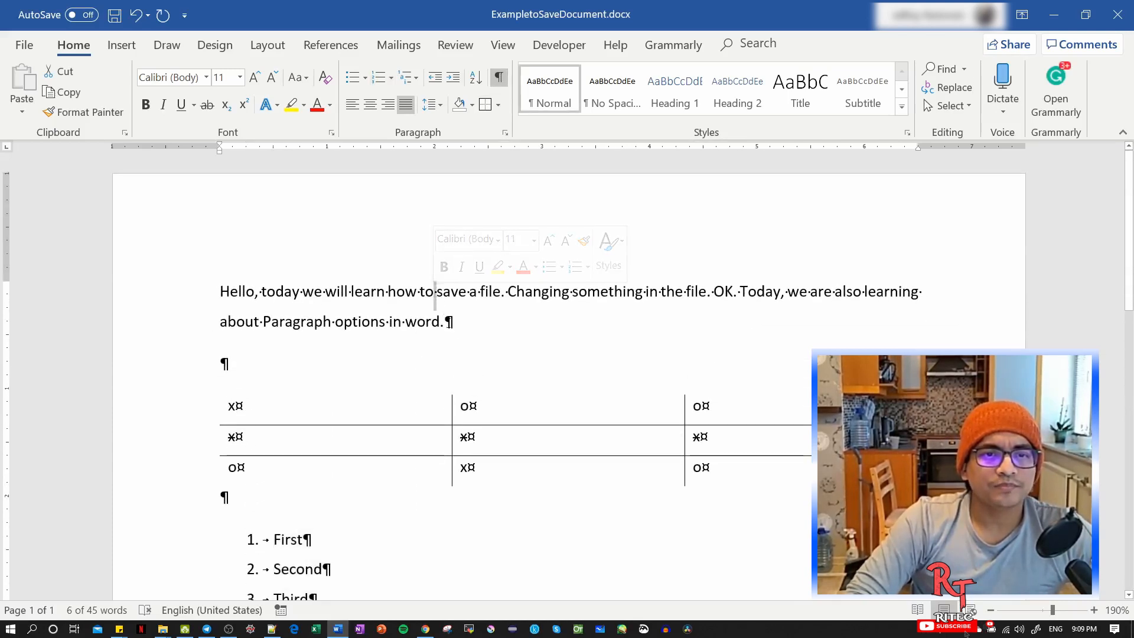
Examine the paragraph marks at the end of the opening paragraph, on the empty lines, and around the table, list and indented text.
{"action": "left_click", "coordinate": [449, 322]}
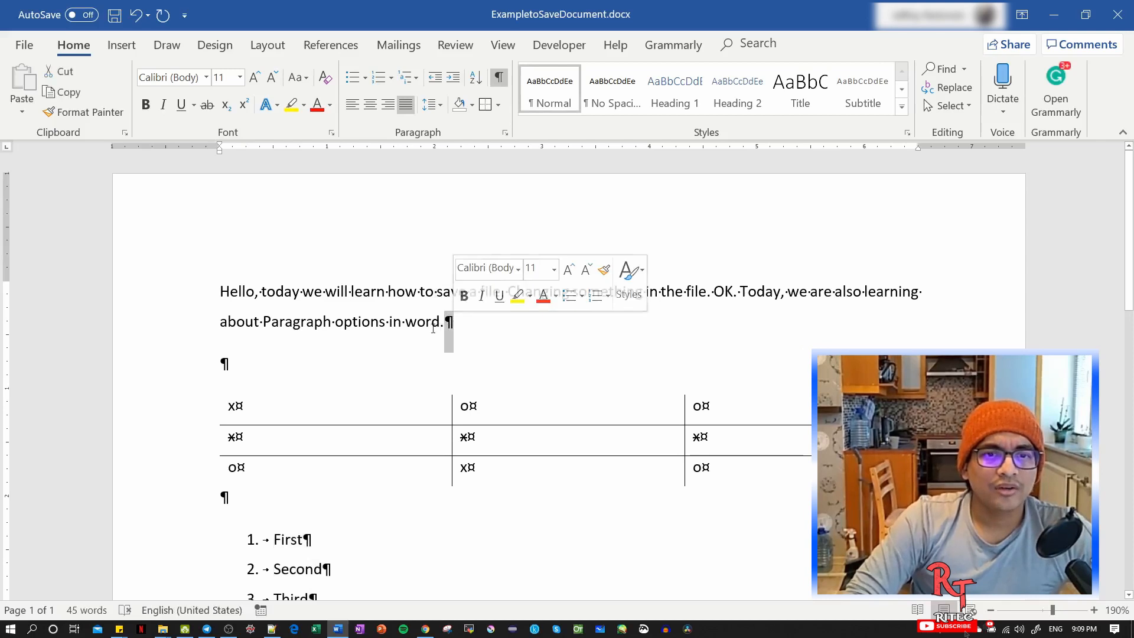
{"action": "left_click", "coordinate": [229, 363]}
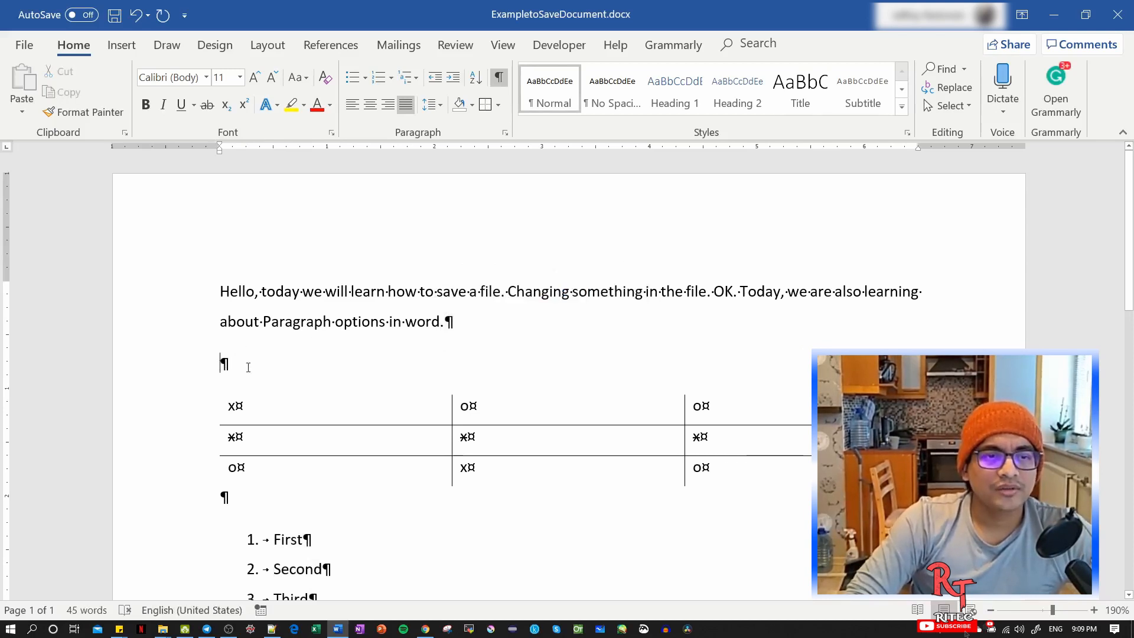
{"action": "scroll", "coordinate": [245, 362], "scroll_direction": "down", "scroll_amount": 3}
{"action": "left_click", "coordinate": [342, 329]}
{"action": "scroll", "coordinate": [342, 329], "scroll_direction": "down", "scroll_amount": 6}
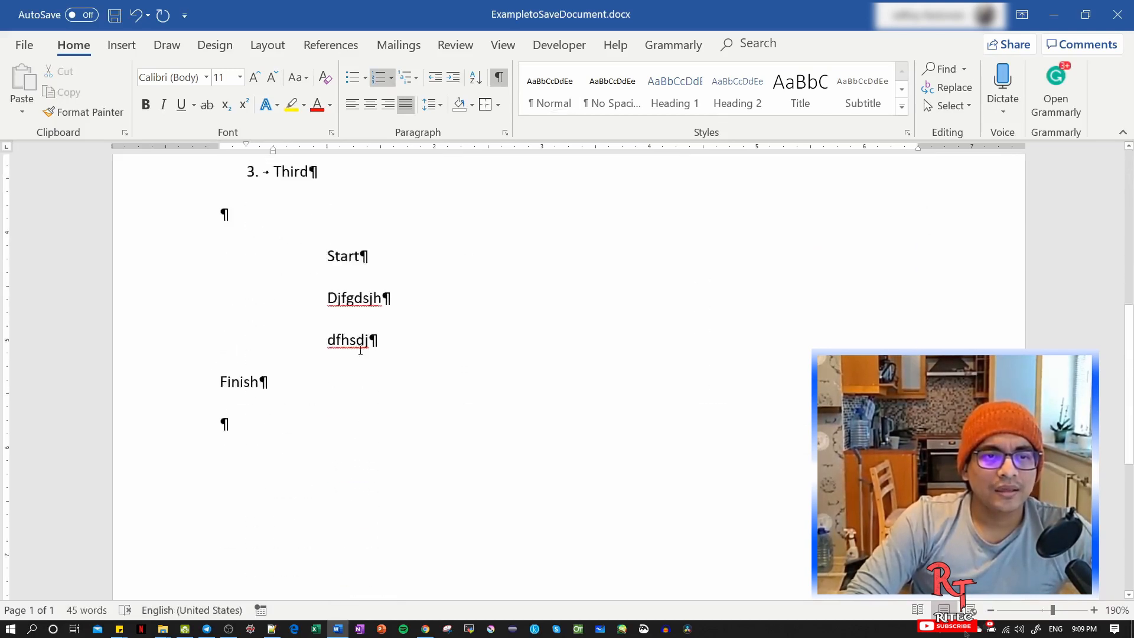
{"action": "scroll", "coordinate": [362, 349], "scroll_direction": "down", "scroll_amount": 5}
{"action": "scroll", "coordinate": [380, 356], "scroll_direction": "up", "scroll_amount": 14}
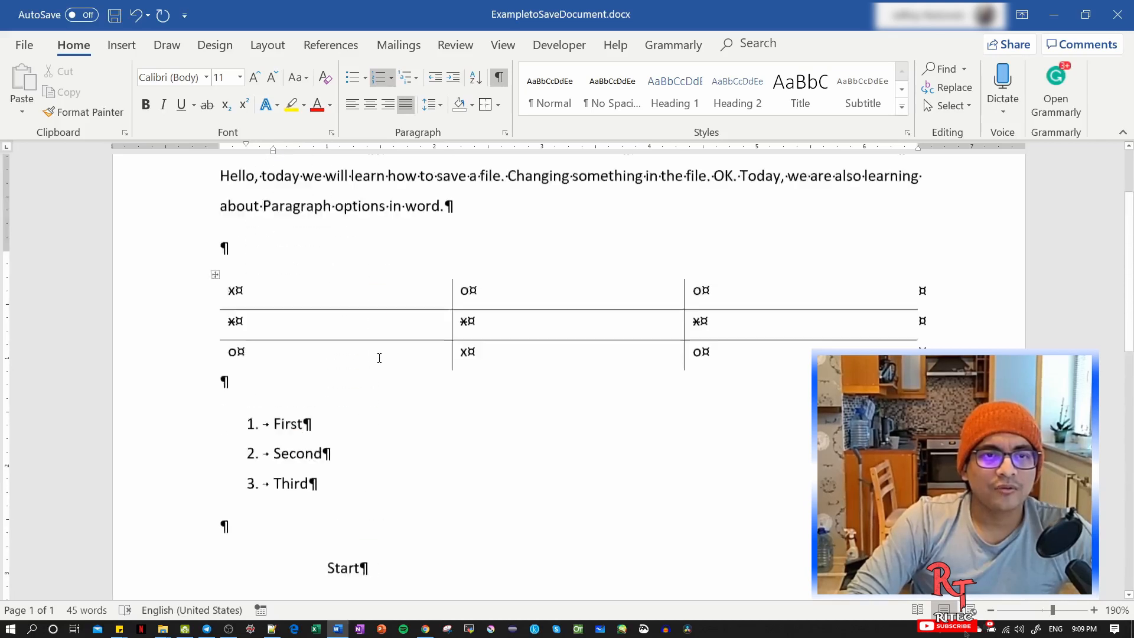
{"action": "scroll", "coordinate": [463, 380], "scroll_direction": "down", "scroll_amount": 3}
{"action": "scroll", "coordinate": [462, 382], "scroll_direction": "up", "scroll_amount": 3}
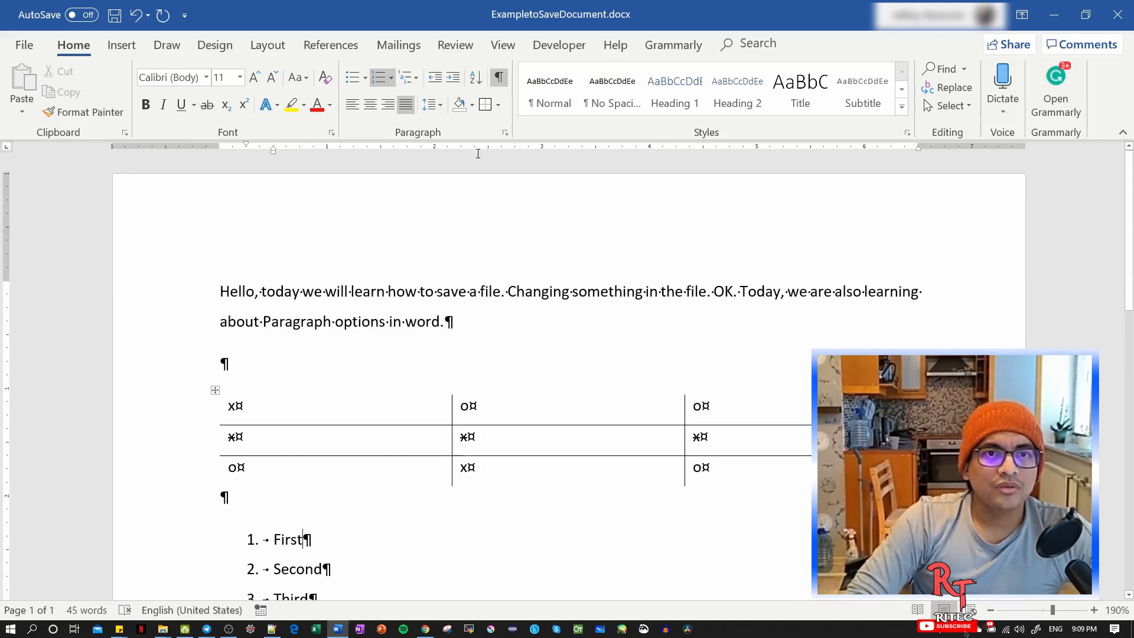
Toggle the formatting marks off and on several times to compare both views, leaving them shown.
{"action": "left_click", "coordinate": [501, 82]}
{"action": "left_click", "coordinate": [500, 82]}
{"action": "left_click", "coordinate": [501, 82]}
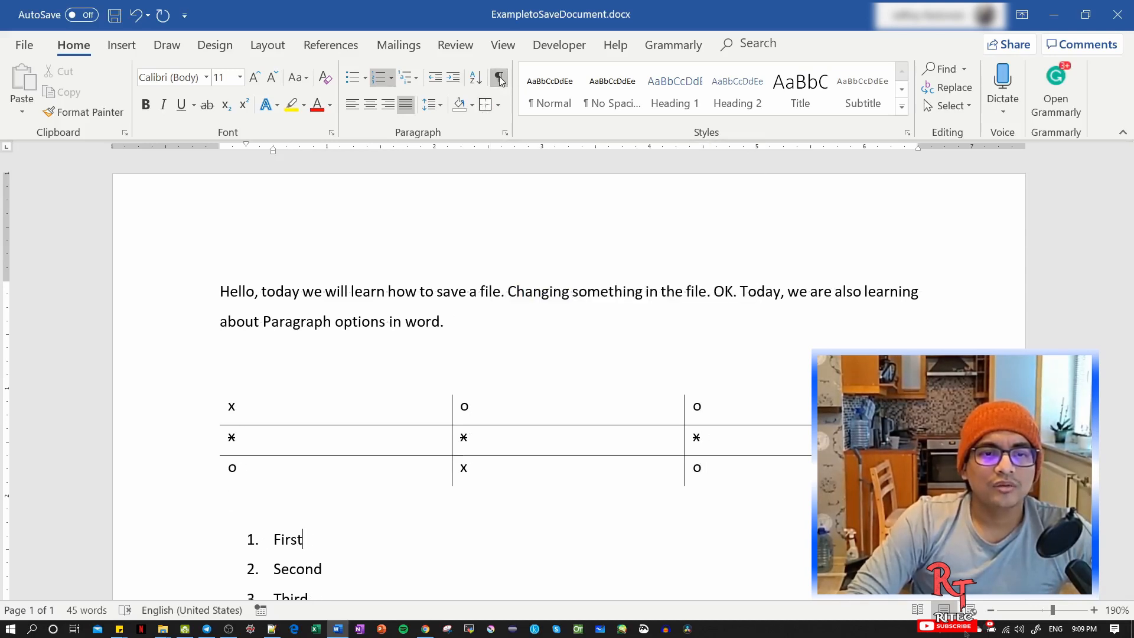
{"action": "left_click", "coordinate": [500, 82]}
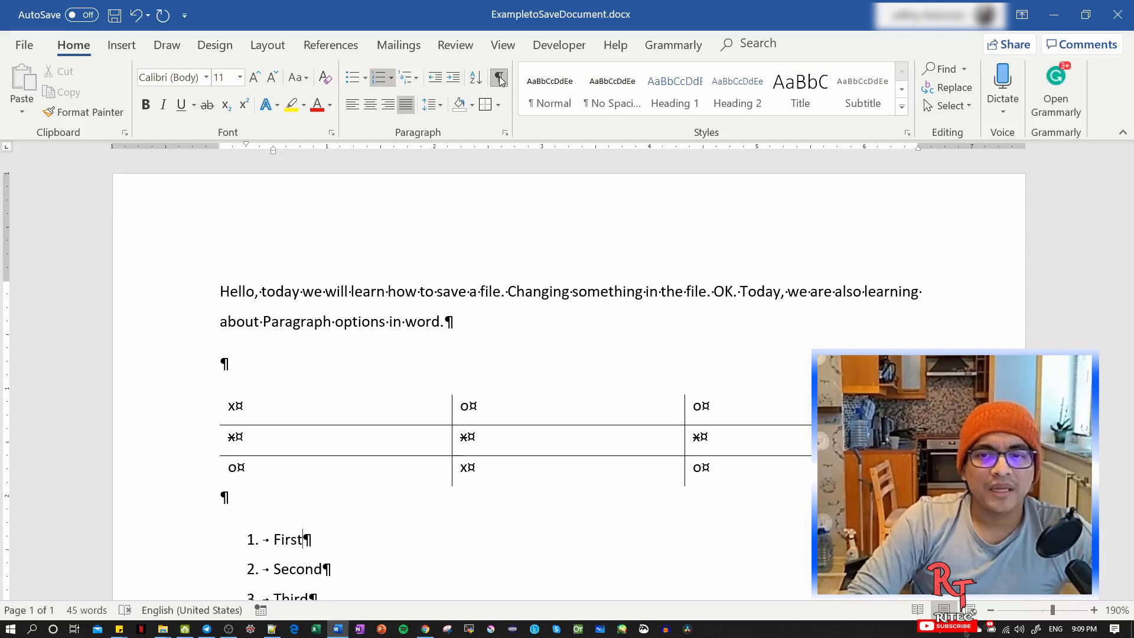
{"action": "left_click", "coordinate": [500, 81]}
{"action": "left_click", "coordinate": [500, 81]}
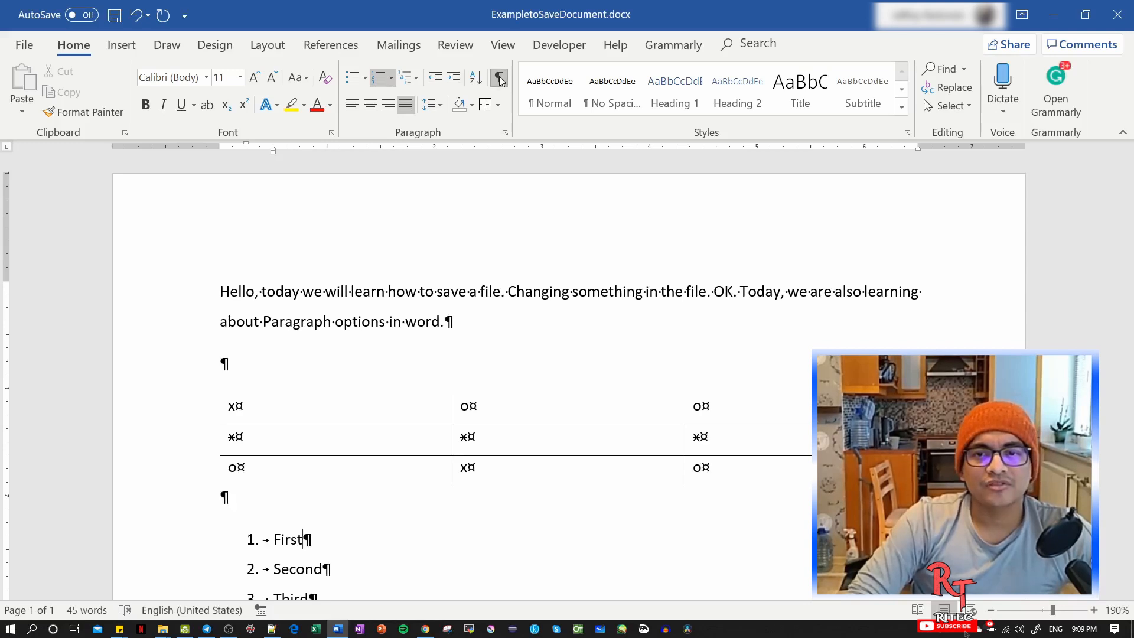
Add an extra space between "also" and "learning" in the opening paragraph and hide the formatting marks.
{"action": "left_click", "coordinate": [867, 292]}
{"action": "key", "text": "BackSpace"}
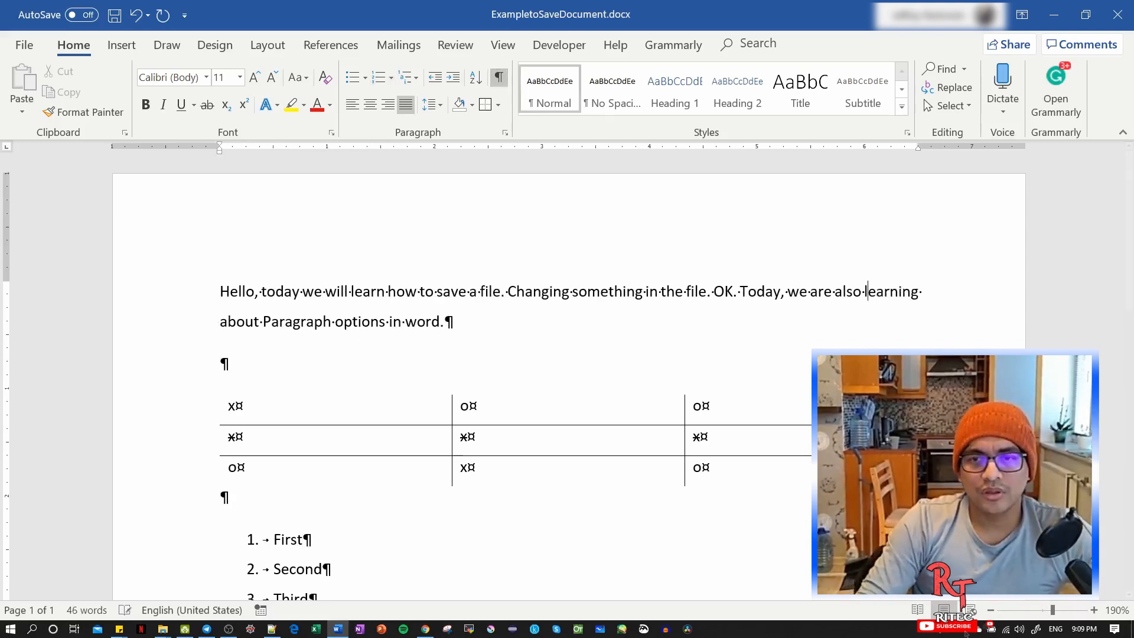
{"action": "key", "text": "shift+Return"}
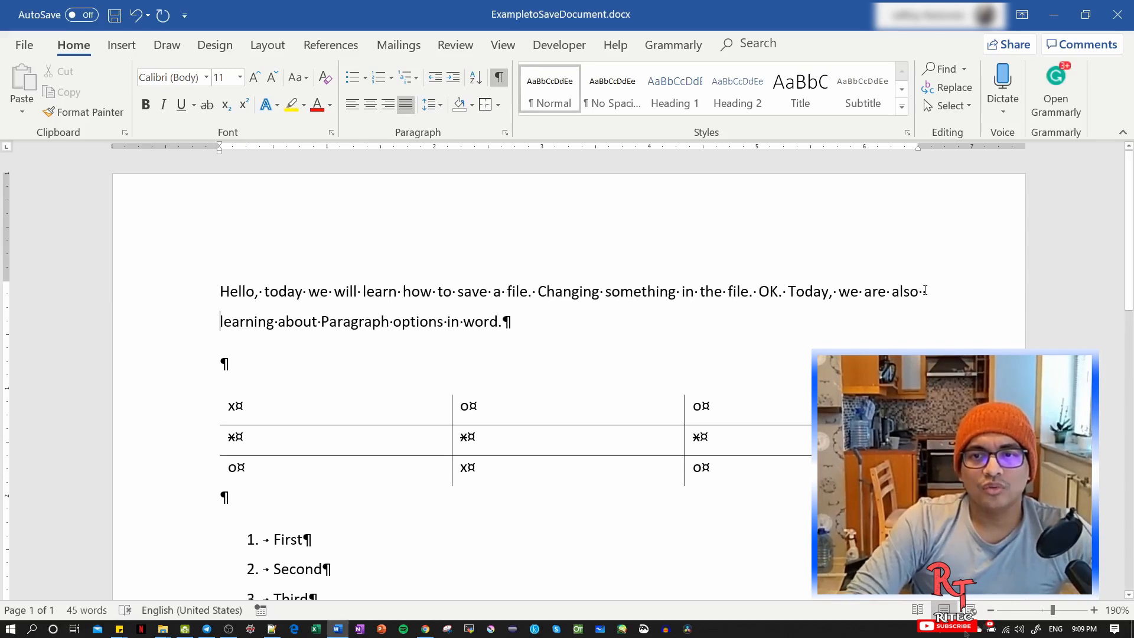
{"action": "left_click", "coordinate": [499, 77]}
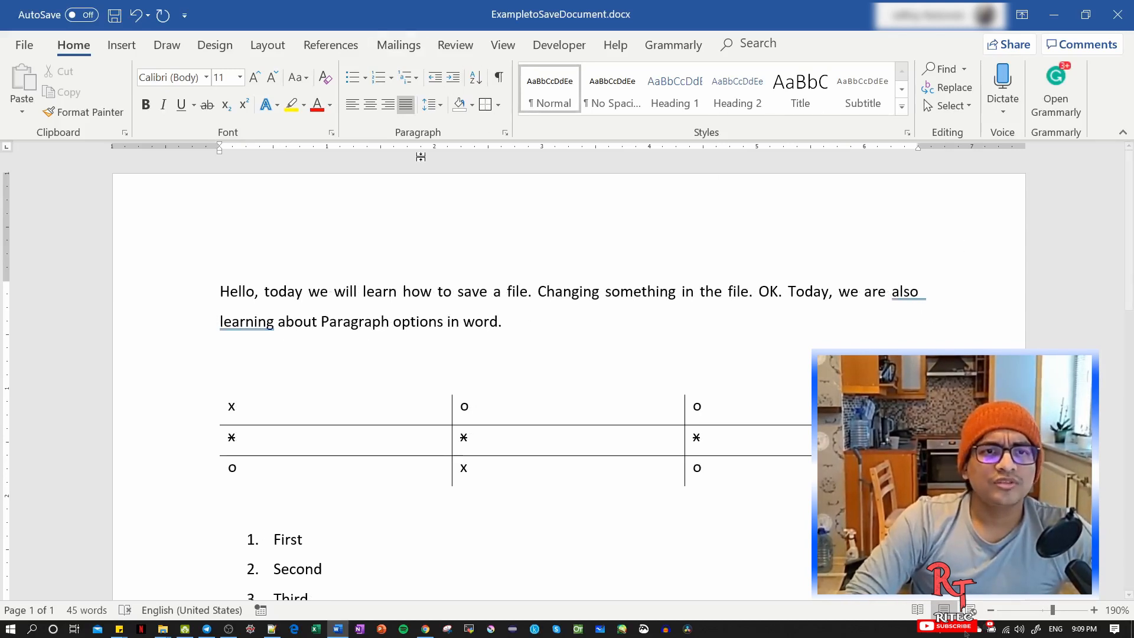